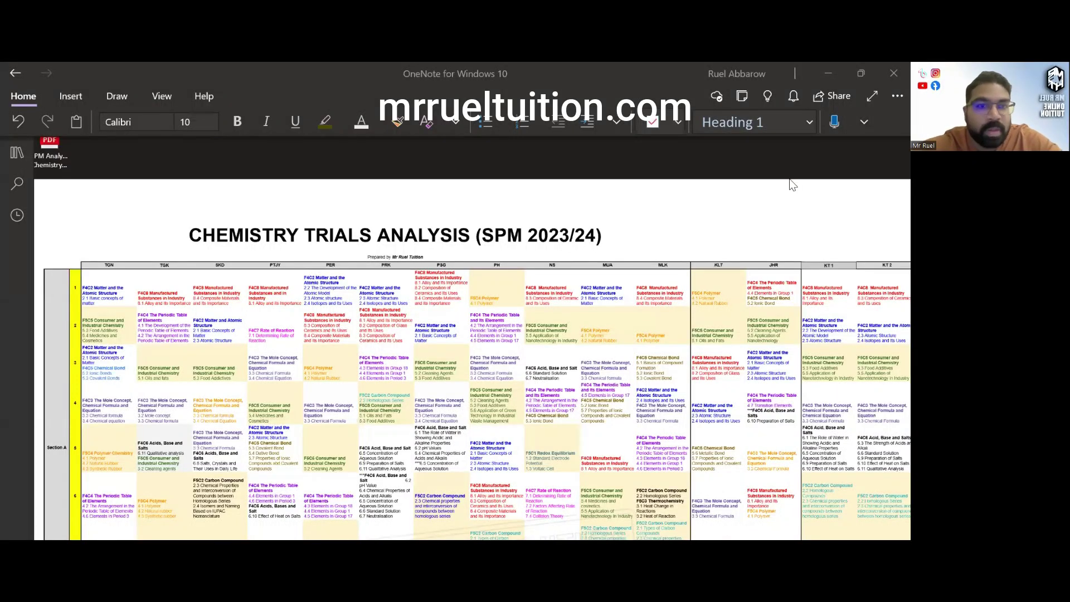
Step: Circle the F4C8 entries in the TGK, KLT, JHR and KT1 columns in red
scroll(792, 185, down, 1)
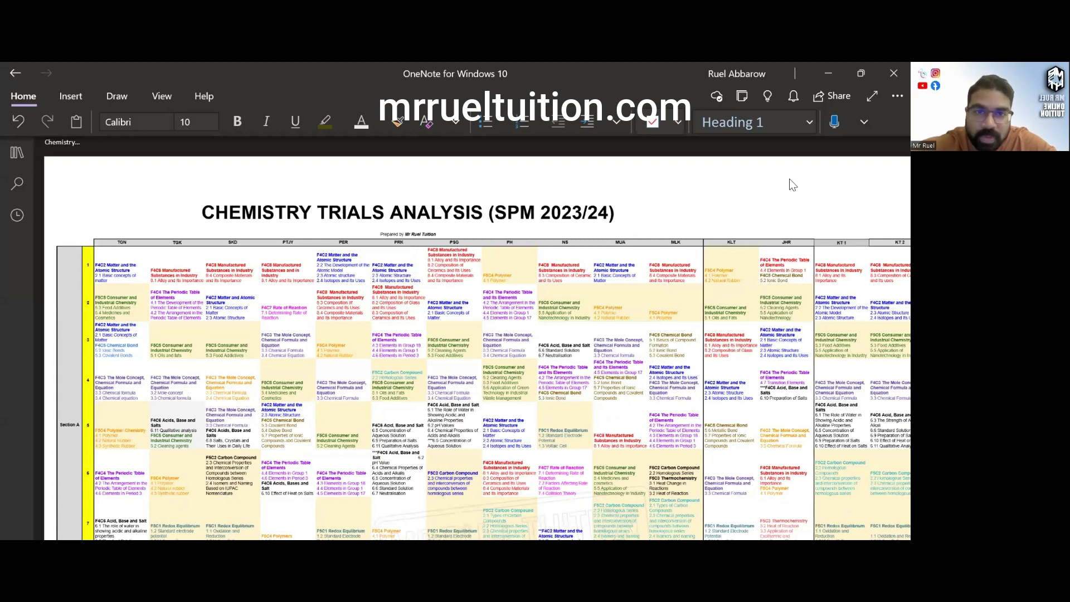
scroll(790, 179, up, 2)
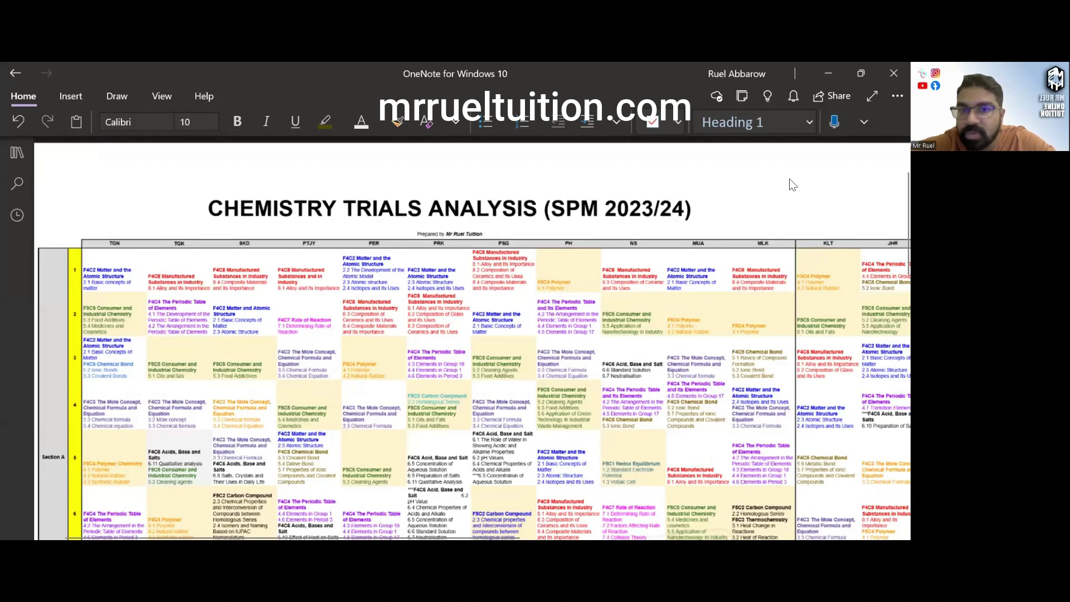
scroll(790, 179, down, 1)
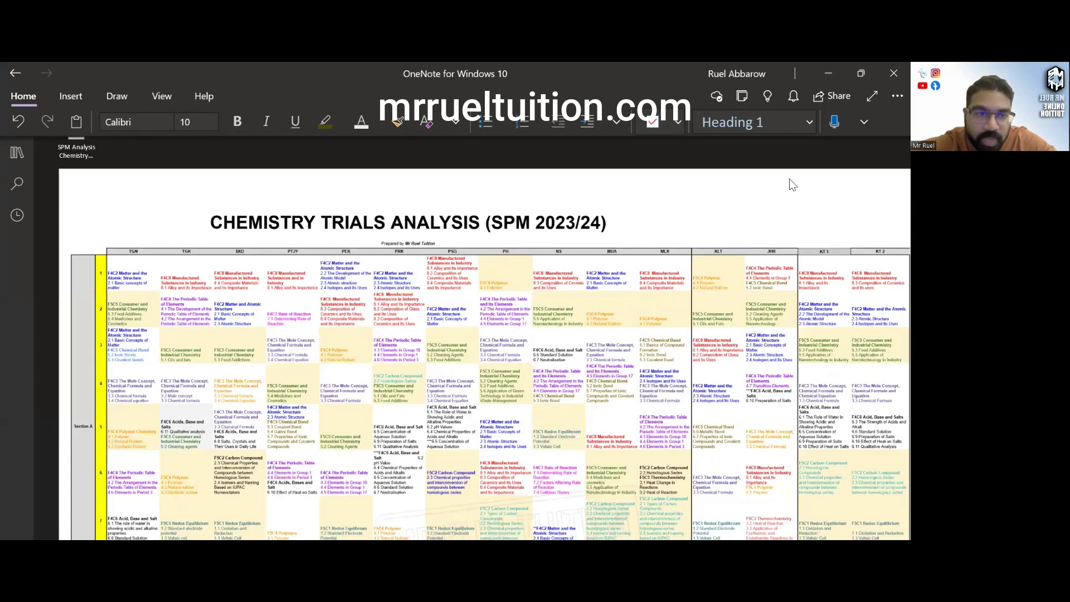
scroll(789, 180, down, 1)
scroll(789, 178, down, 2)
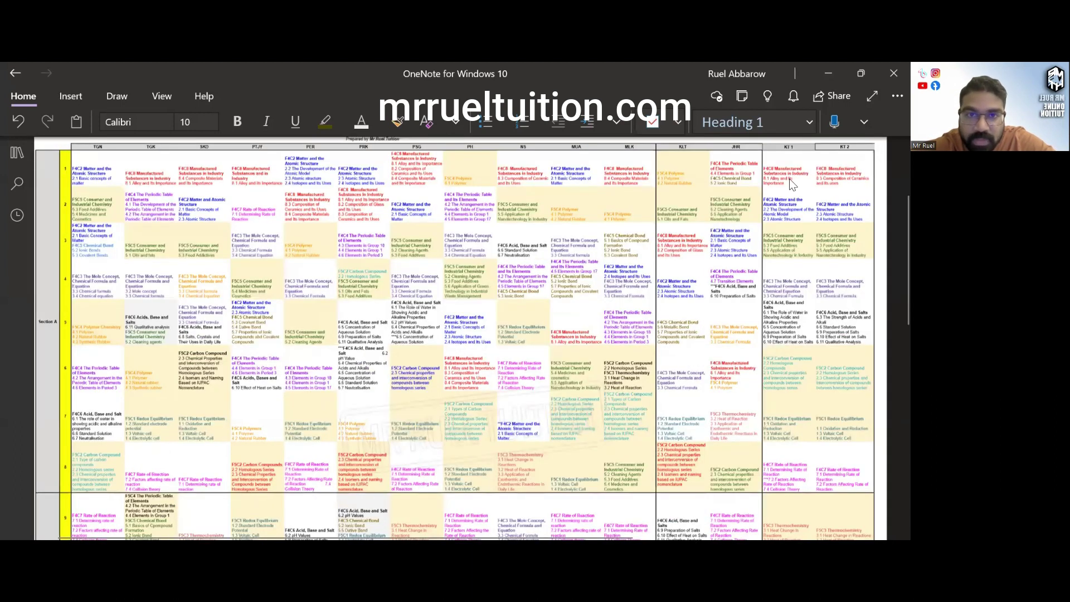
scroll(789, 178, up, 1)
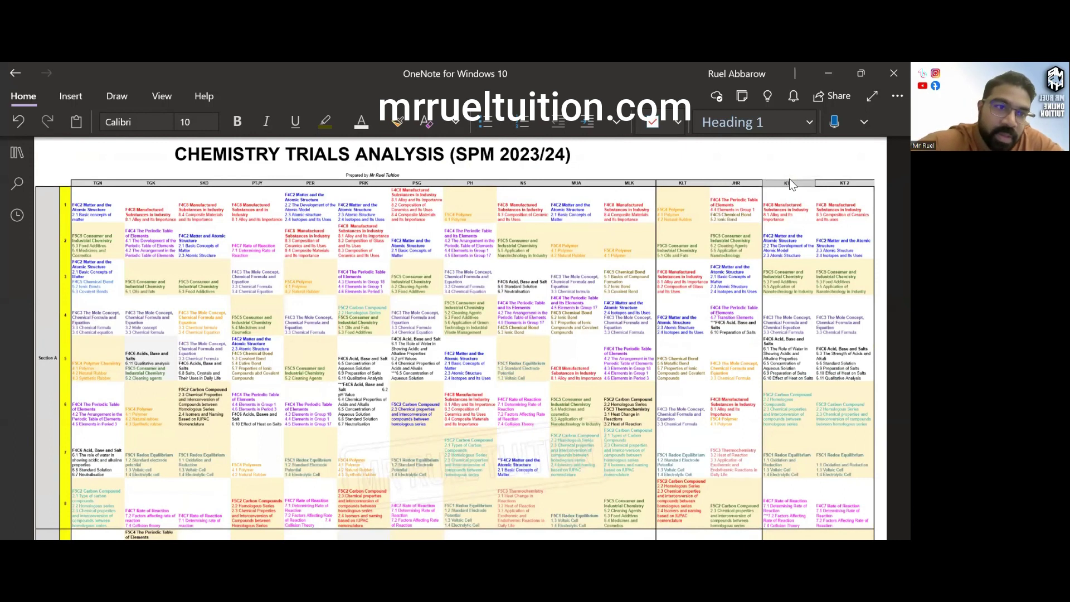
drag(155, 194, 174, 220)
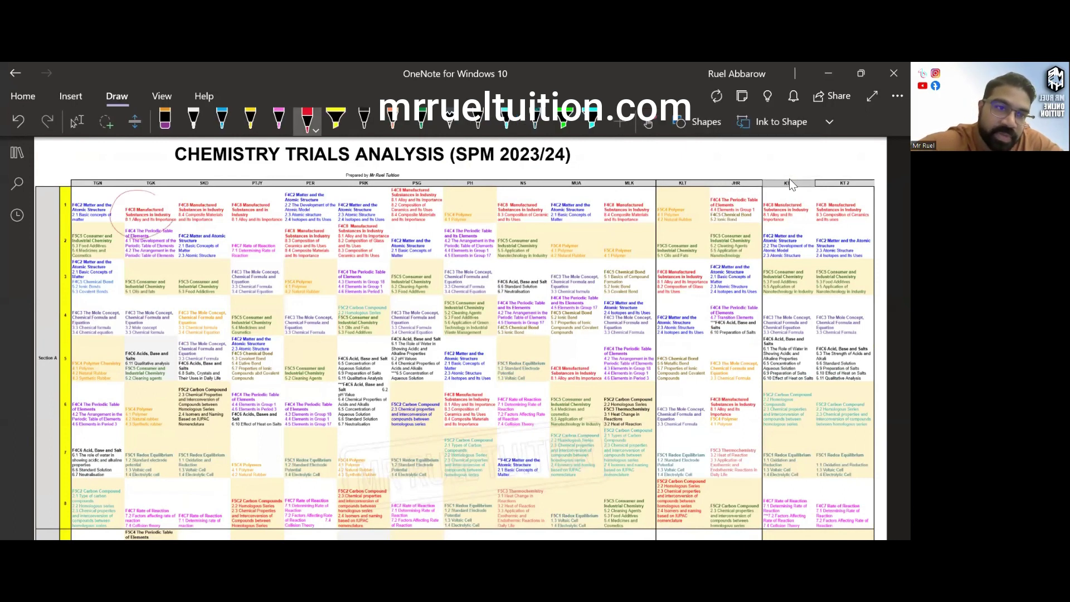
scroll(789, 178, up, 3)
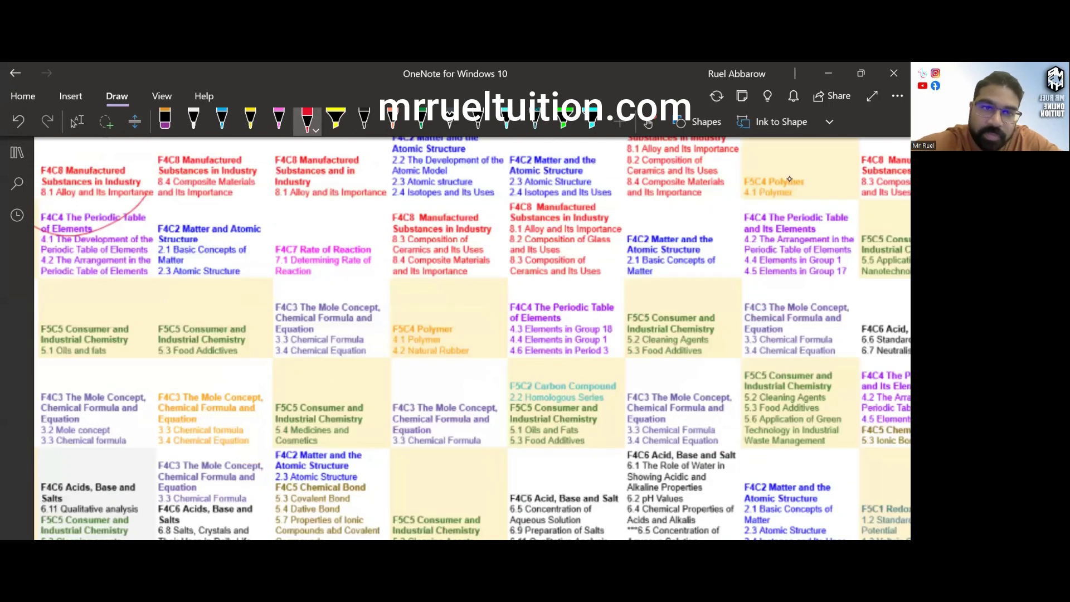
scroll(789, 178, up, 2)
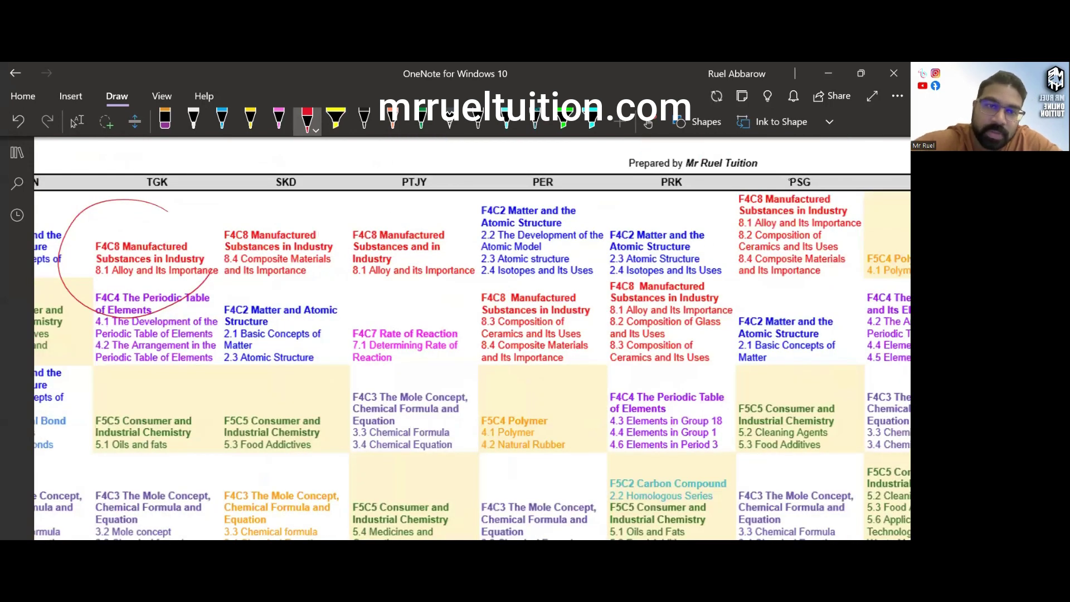
scroll(789, 179, down, 4)
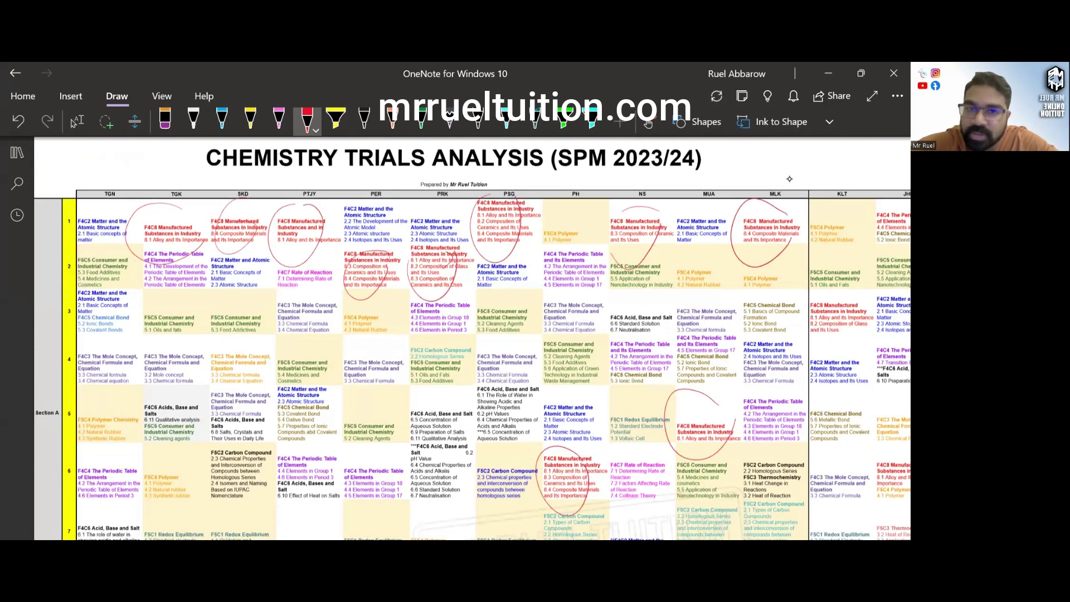
scroll(790, 180, down, 1)
scroll(789, 180, down, 1)
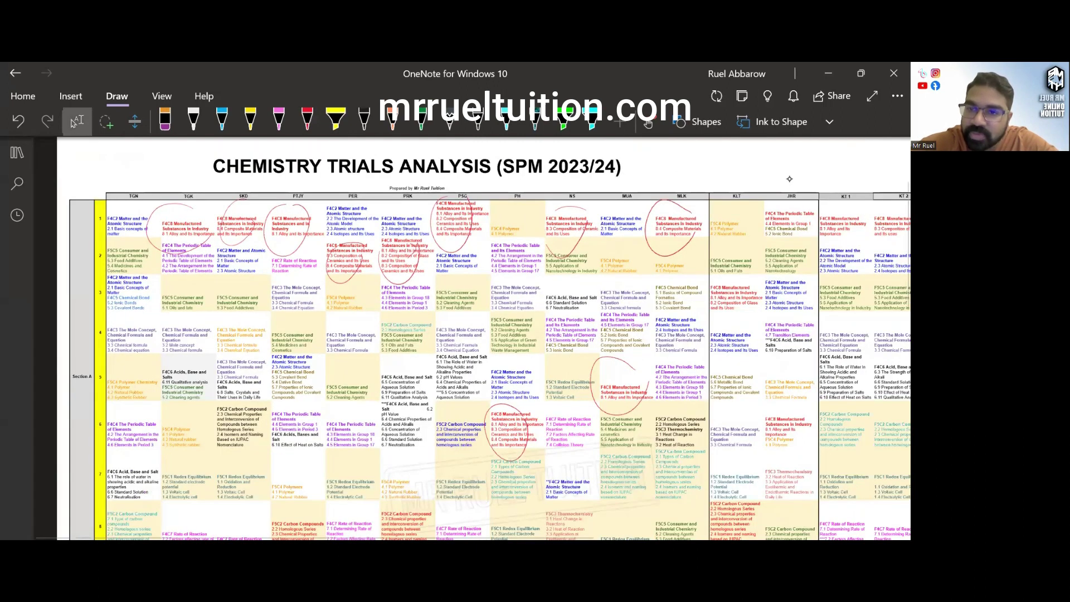
drag(747, 283, 755, 279)
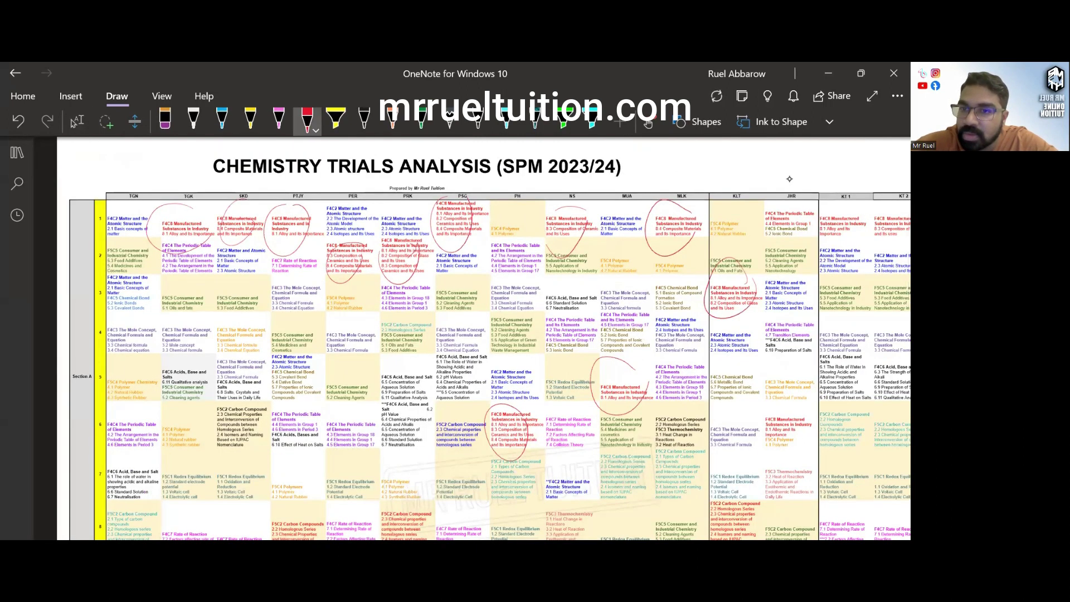
drag(803, 400, 780, 394)
drag(858, 214, 804, 238)
Step: Return to selection mode and scroll back across the table to review the circles
scroll(789, 178, right, 3)
scroll(789, 179, down, 1)
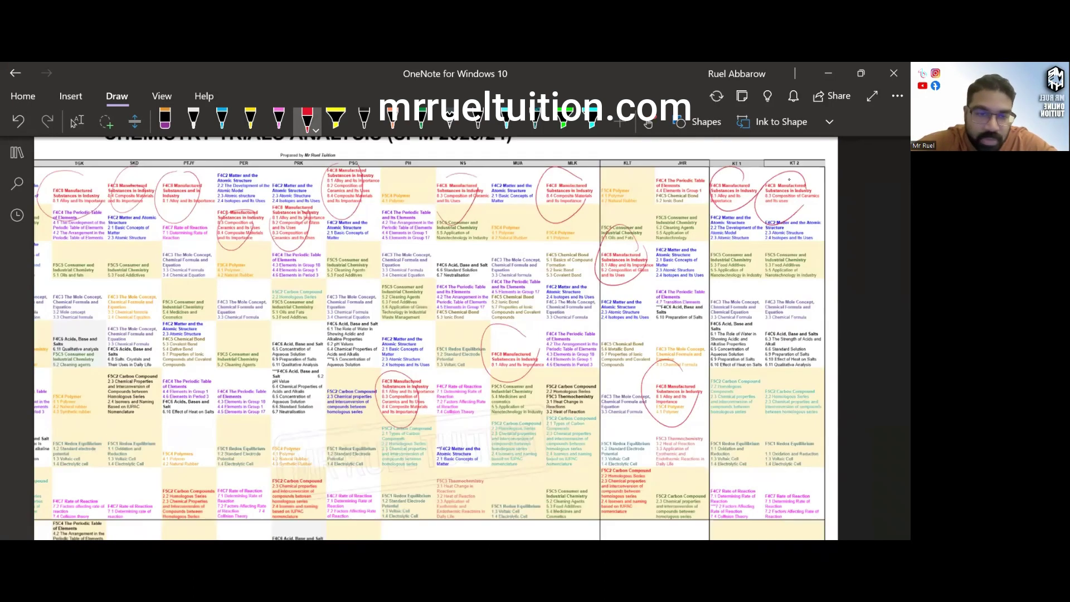
scroll(430, 334, up, 1)
click(75, 122)
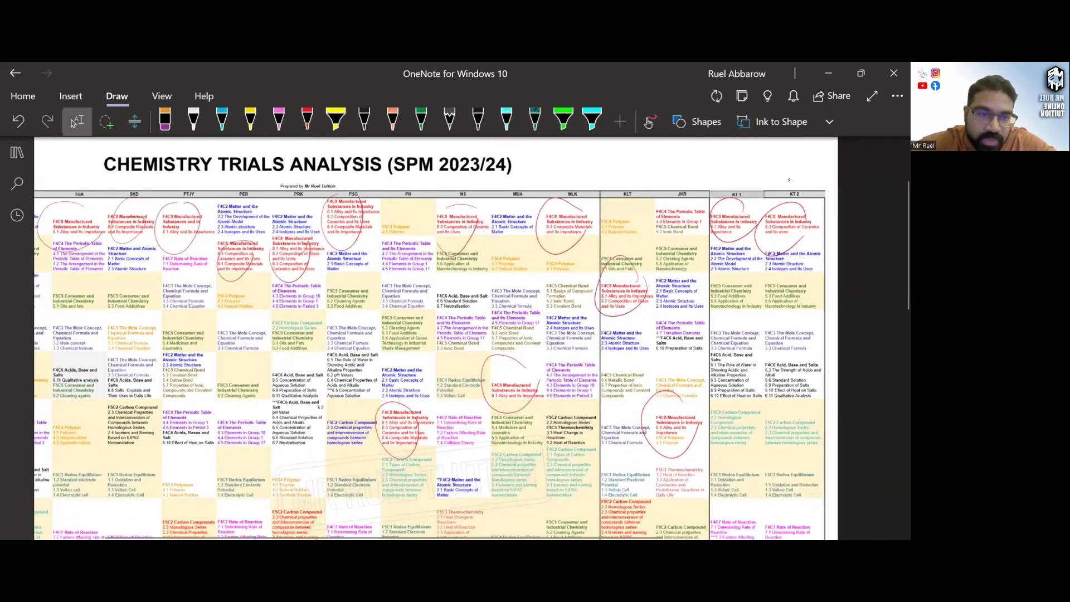
scroll(429, 334, down, 1)
scroll(789, 179, left, 1)
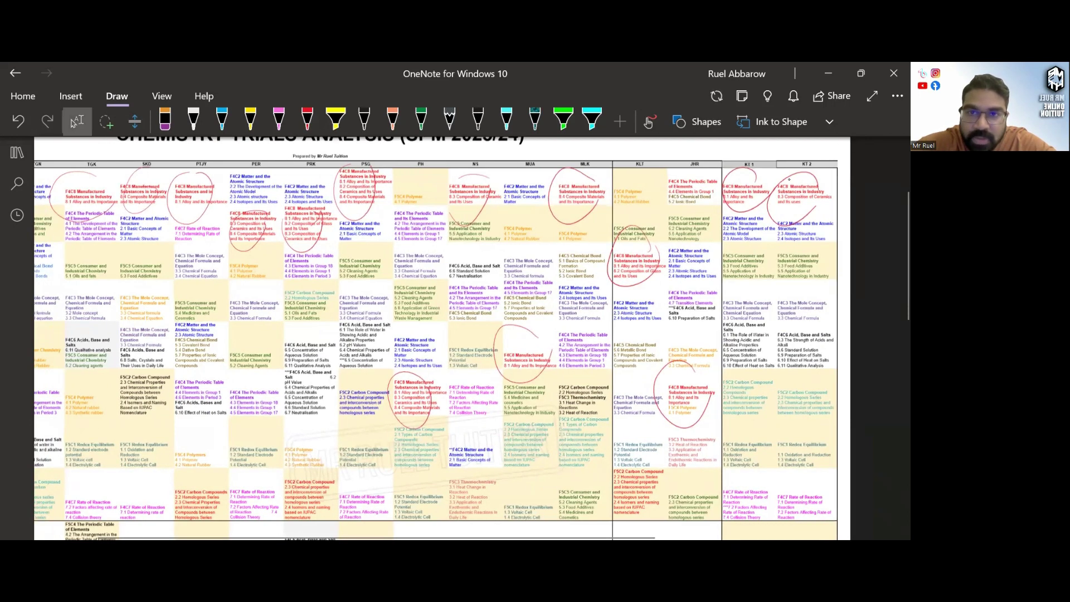
scroll(789, 180, left, 2)
scroll(789, 180, left, 3)
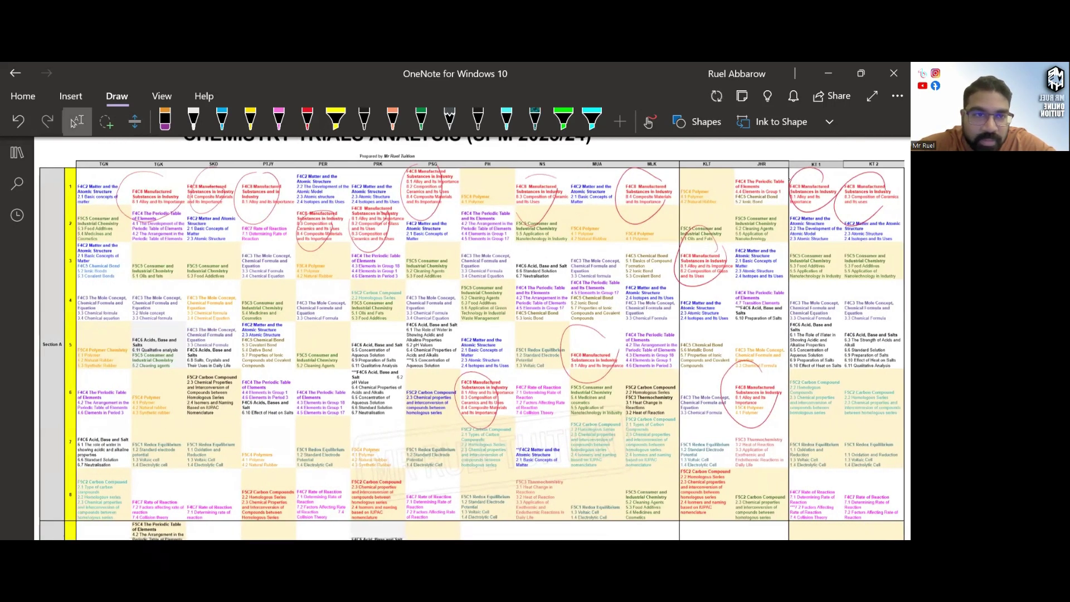
scroll(789, 179, up, 1)
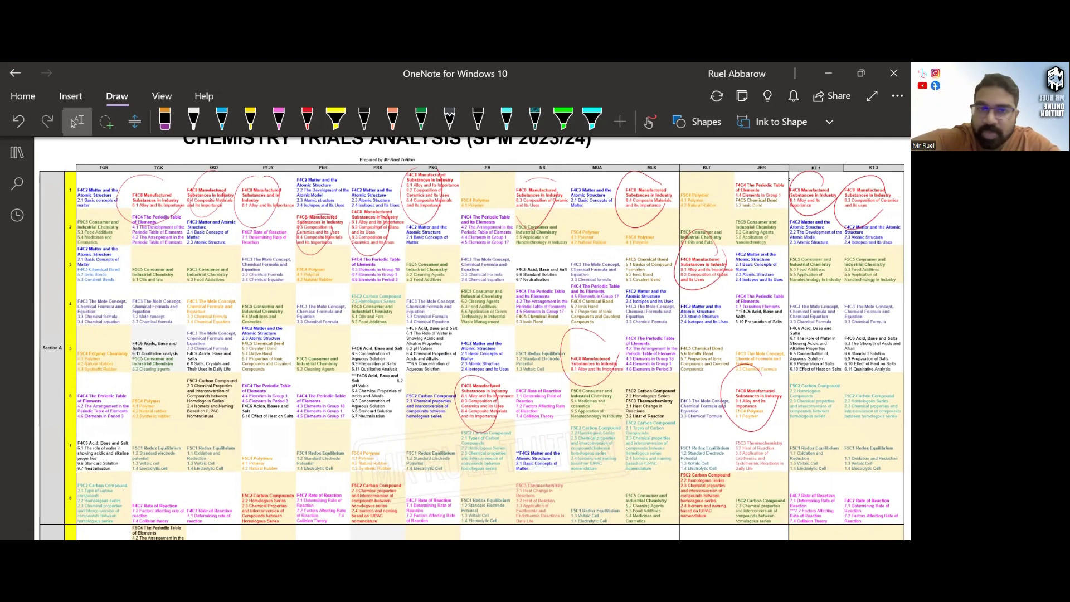
scroll(789, 178, up, 2)
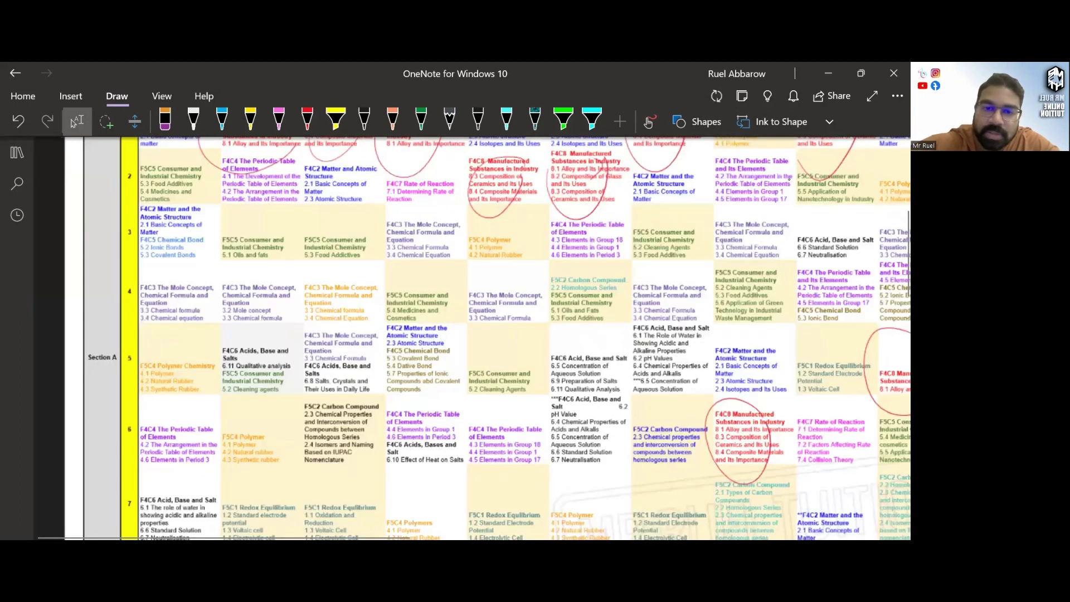
scroll(789, 178, up, 1)
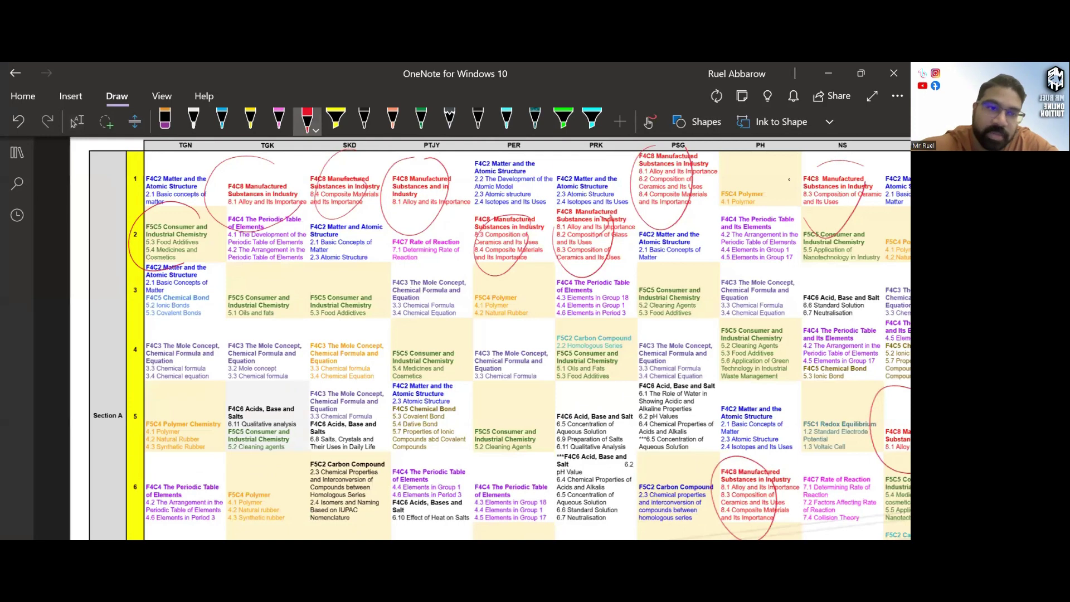
scroll(790, 178, up, 2)
click(75, 122)
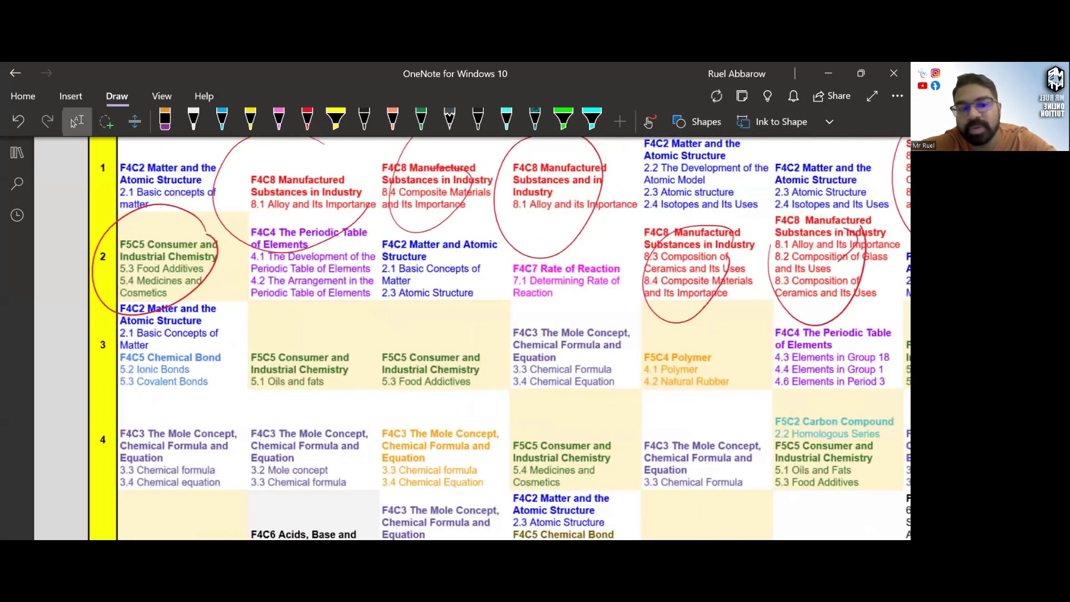
scroll(789, 179, down, 5)
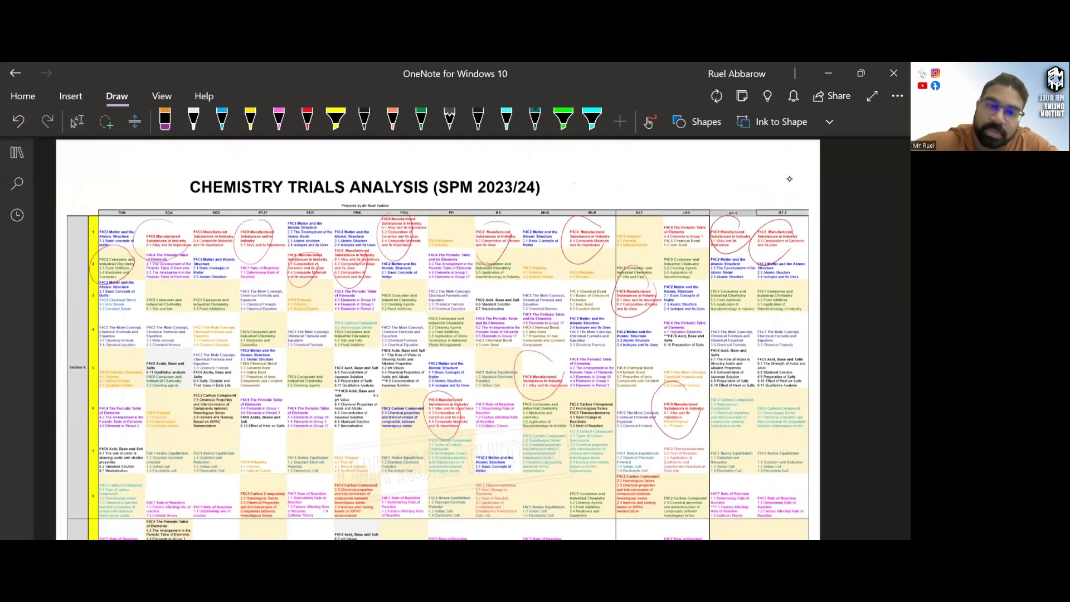
Step: Undo the F4C8 circles, then circle the F5C5 Consumer Chemistry entries from TGK to NS
key(ctrl+z)
key(ctrl+z)
key(ctrl+z)
key(ctrl+z)
key(ctrl+z)
key(ctrl+z)
key(ctrl+z)
key(ctrl+z)
key(ctrl+z)
key(ctrl+z)
key(ctrl+z)
key(ctrl+z)
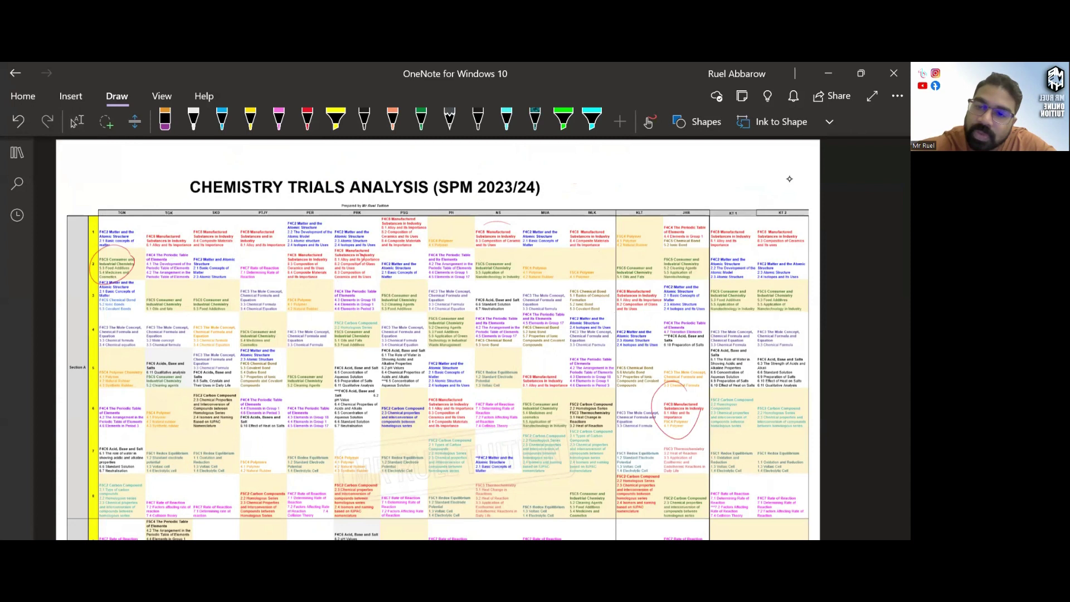
key(ctrl+z)
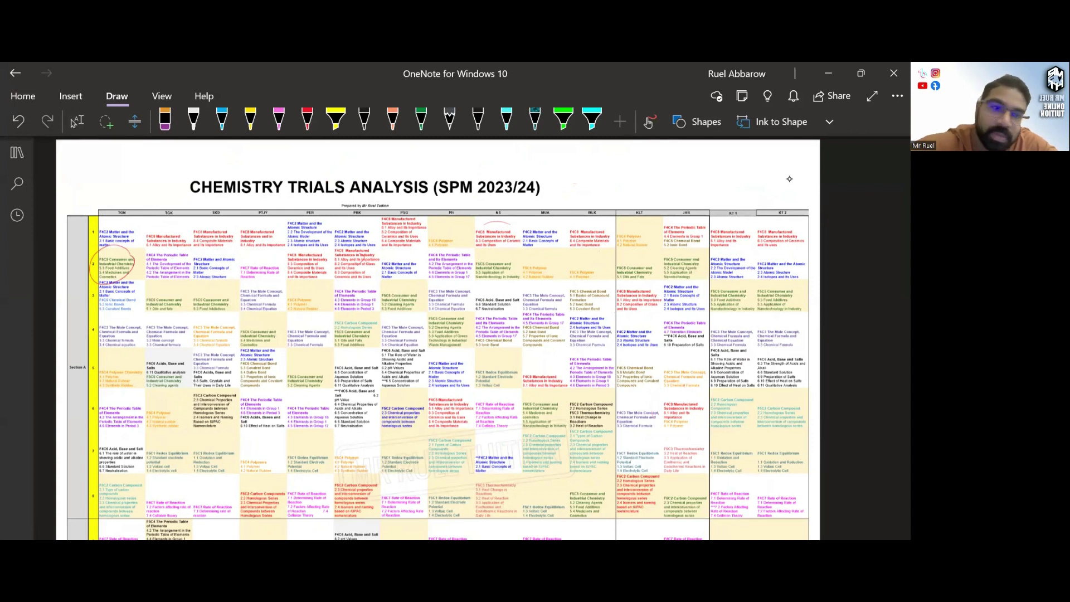
drag(174, 284, 180, 287)
drag(220, 293, 259, 312)
drag(315, 362, 307, 360)
drag(371, 327, 362, 324)
drag(412, 282, 404, 279)
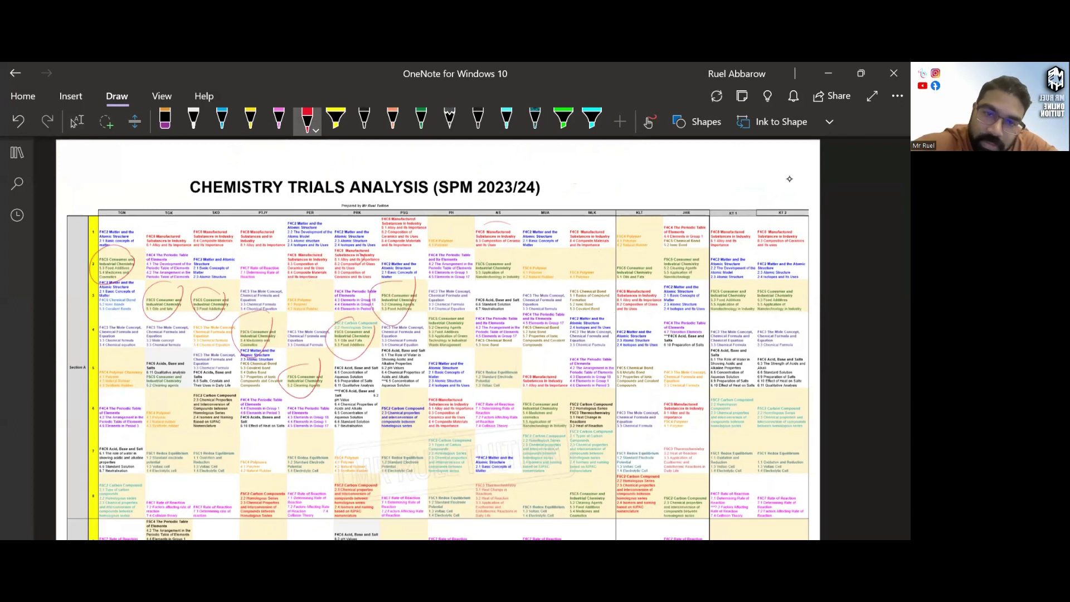
drag(460, 314, 452, 313)
mouse_move(502, 248)
mouse_down()
mouse_move(480, 296)
mouse_move(499, 249)
mouse_up()
Step: Circle the F5C5 entries in MUA, MLK, JHR, KLT, KT1 and KT2, then erase the red circles
mouse_move(551, 390)
mouse_down()
mouse_move(512, 426)
mouse_move(549, 391)
mouse_up()
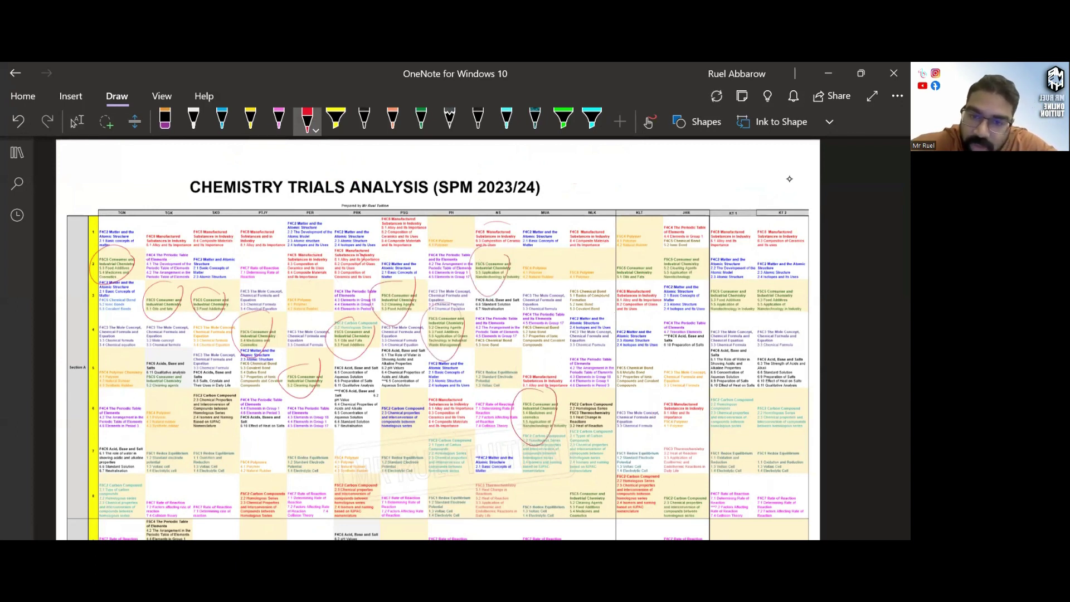
drag(591, 473, 579, 471)
drag(697, 479, 699, 501)
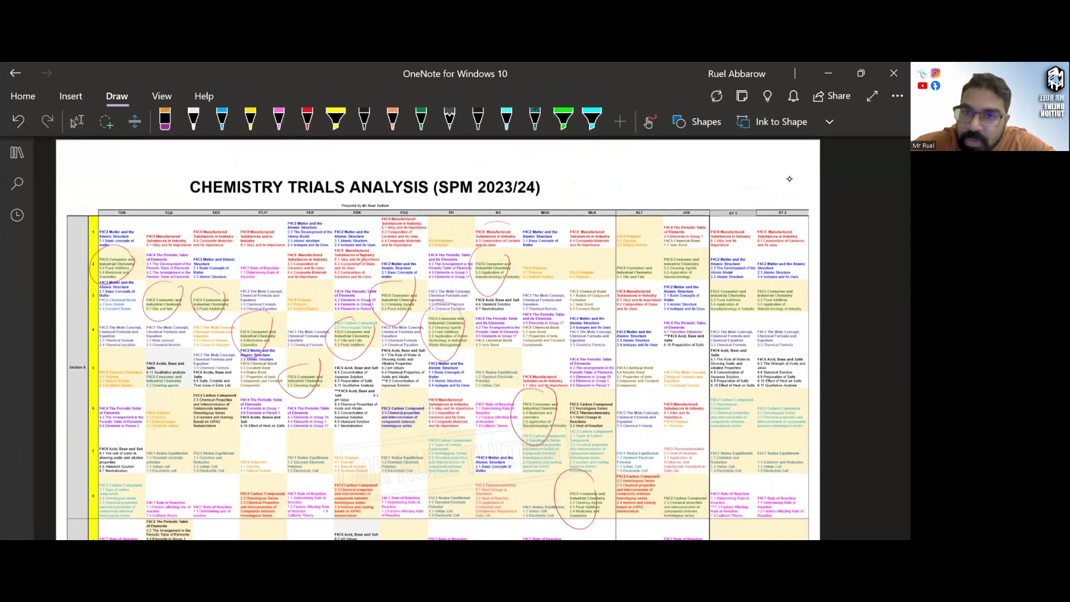
click(307, 118)
drag(646, 255, 687, 256)
drag(745, 277, 738, 278)
mouse_move(786, 272)
mouse_down()
mouse_move(754, 308)
mouse_move(789, 276)
mouse_up()
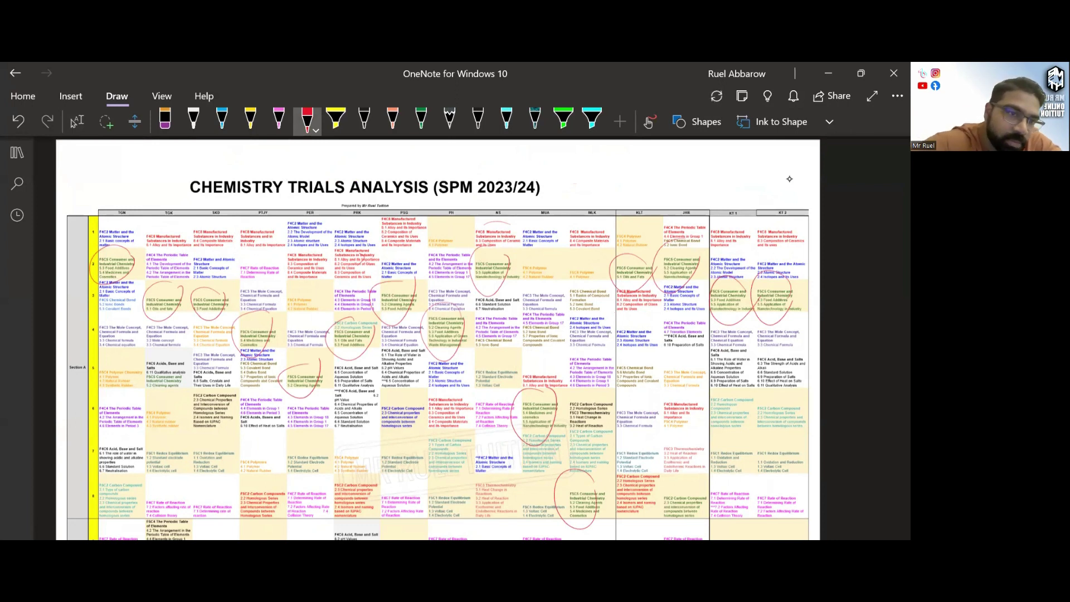
mouse_move(104, 279)
mouse_down()
mouse_move(223, 307)
mouse_move(315, 379)
mouse_move(491, 287)
mouse_move(410, 307)
mouse_move(580, 474)
mouse_move(780, 296)
mouse_up()
Step: Erase a stray mark above NS and circle Section A entries in TGN, SKD, PTJY, PER, PRK and PSG
click(496, 222)
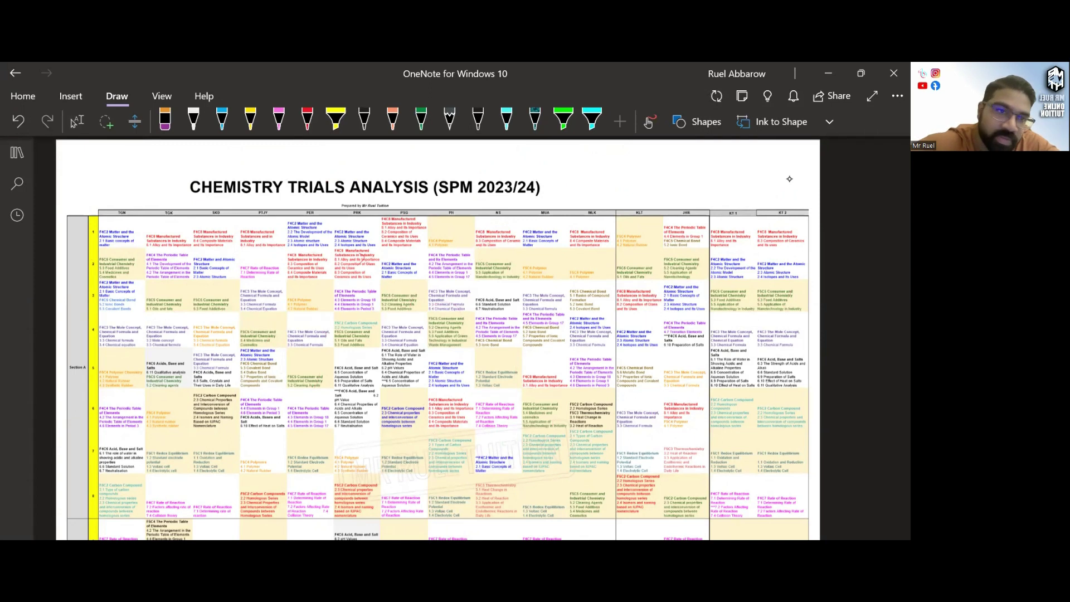
click(307, 119)
drag(112, 269, 122, 266)
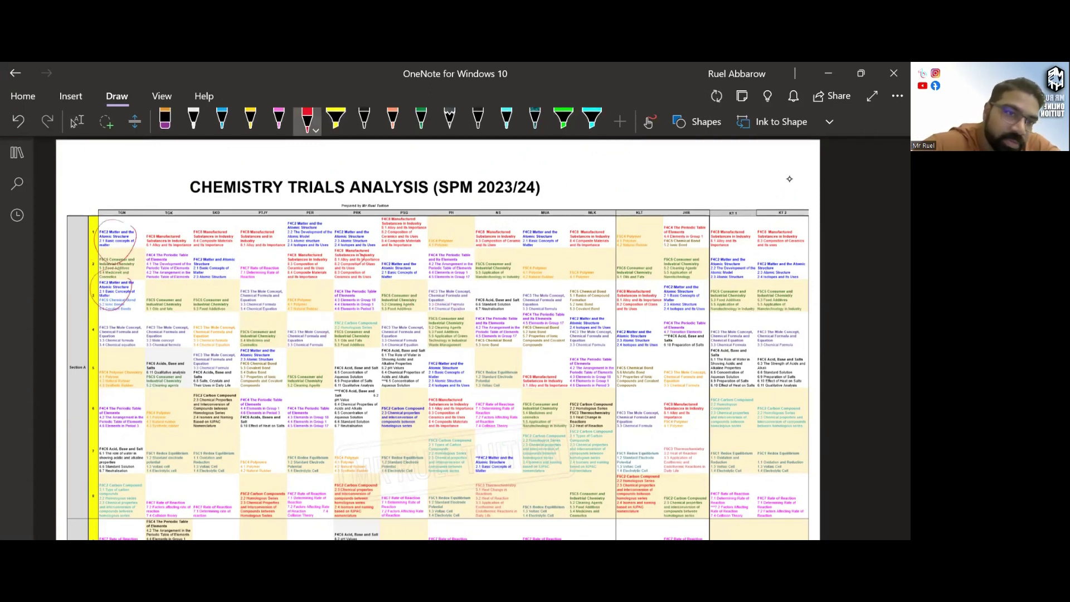
drag(226, 258, 219, 256)
mouse_move(261, 333)
mouse_down()
mouse_move(262, 372)
mouse_move(278, 343)
mouse_up()
drag(295, 207, 301, 207)
mouse_move(357, 217)
mouse_down()
mouse_move(365, 245)
mouse_move(356, 216)
mouse_up()
mouse_move(407, 248)
mouse_down()
mouse_move(384, 245)
mouse_move(409, 251)
mouse_up()
Step: Circle the Section A entries in PH, NS, MUA, MLK, KLT, JHR, KT1 and KT2
drag(446, 357, 466, 362)
drag(499, 445, 504, 449)
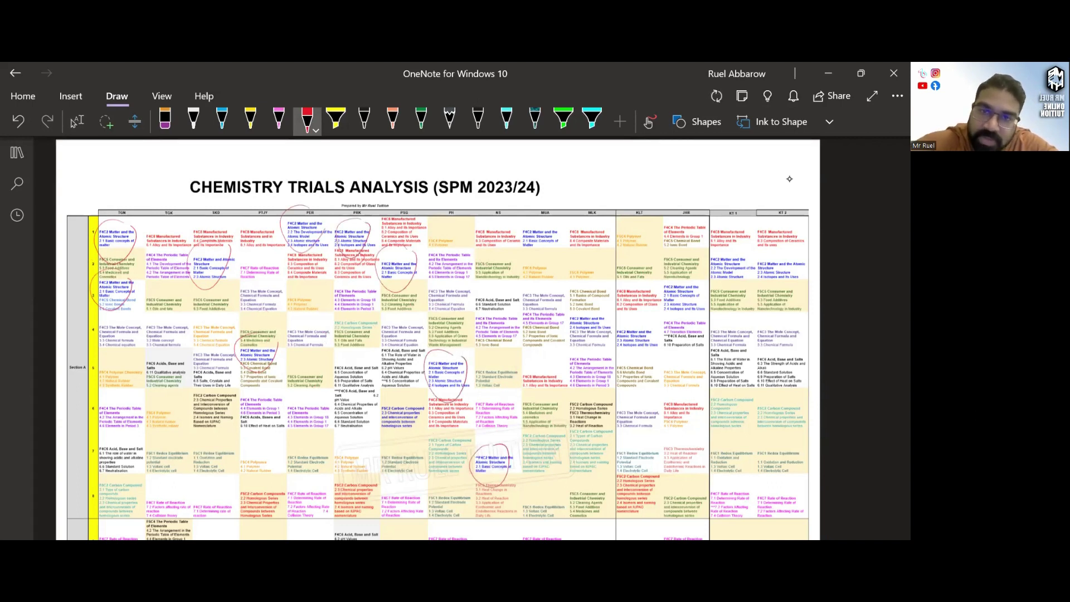
drag(549, 217, 544, 216)
drag(596, 301, 596, 306)
mouse_move(646, 328)
mouse_down()
mouse_move(617, 337)
mouse_move(649, 330)
mouse_up()
drag(683, 283, 686, 286)
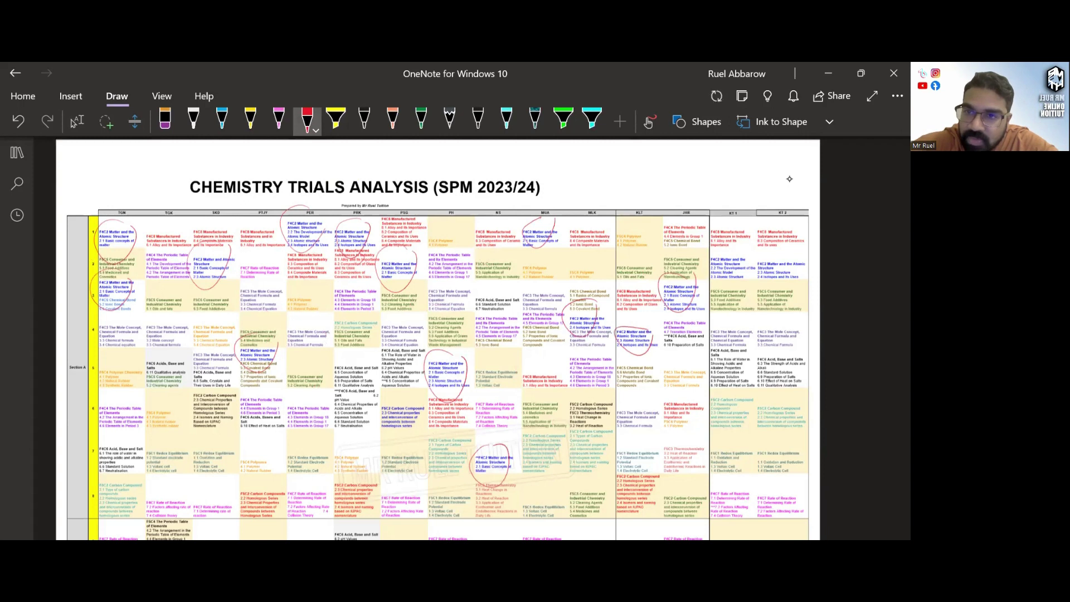
drag(724, 254, 772, 248)
Step: Erase the red circles from KT2 back to TGN, keeping only the KLT circle
key(Escape)
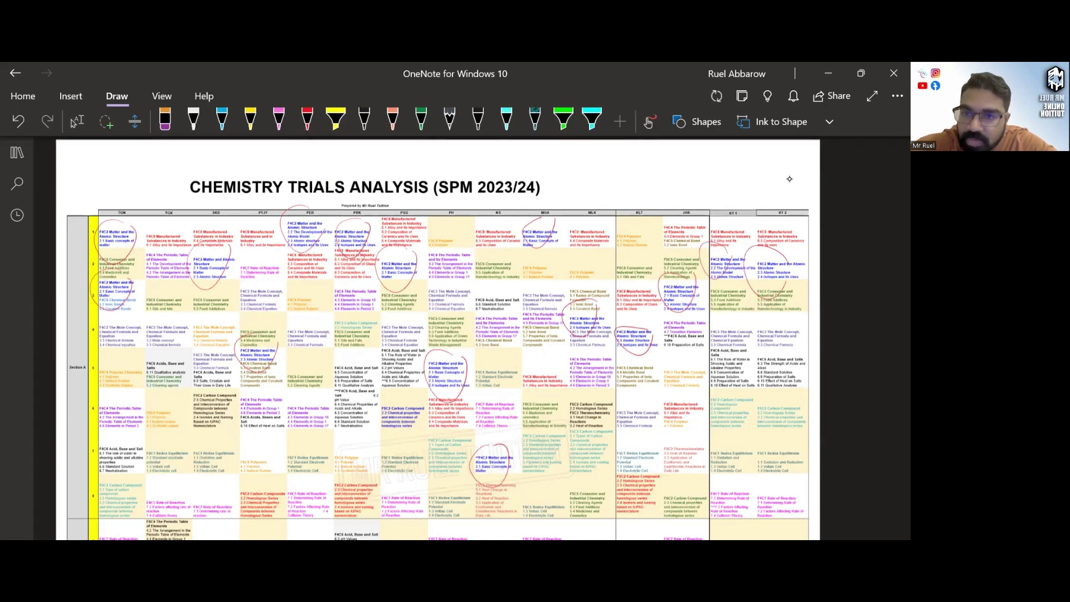
mouse_move(781, 290)
mouse_down()
mouse_move(708, 273)
mouse_move(661, 295)
mouse_move(535, 237)
mouse_up()
mouse_move(502, 446)
mouse_down()
mouse_move(398, 268)
mouse_move(303, 231)
mouse_move(257, 357)
mouse_move(112, 296)
mouse_up()
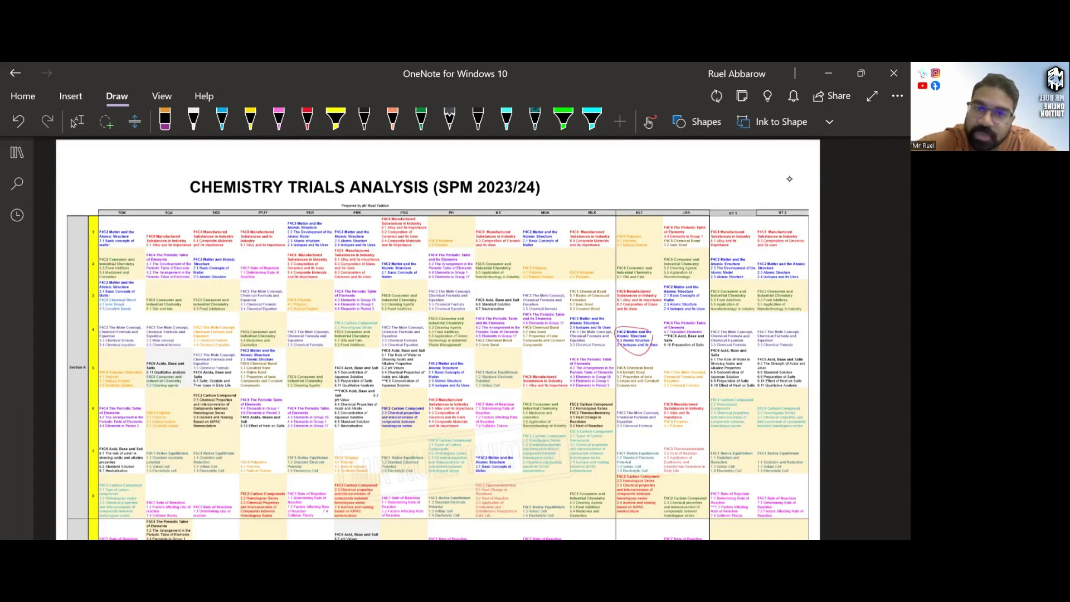
click(306, 120)
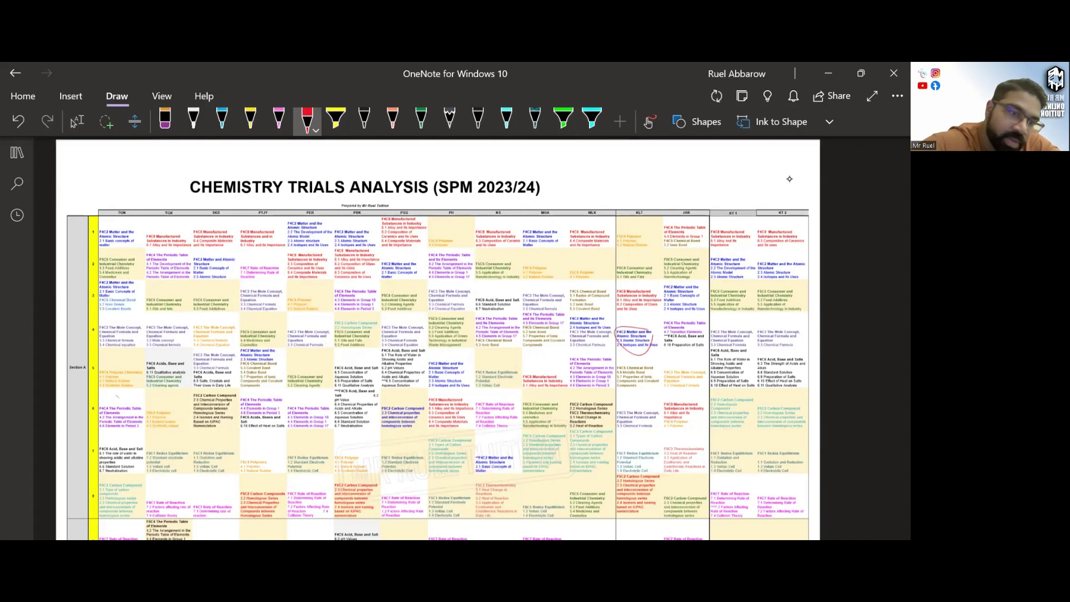
Step: Circle the Periodic Table cells in TGN, TGK, PTJY, PER, PRK, PH and NS
drag(119, 393, 122, 394)
drag(167, 248, 170, 251)
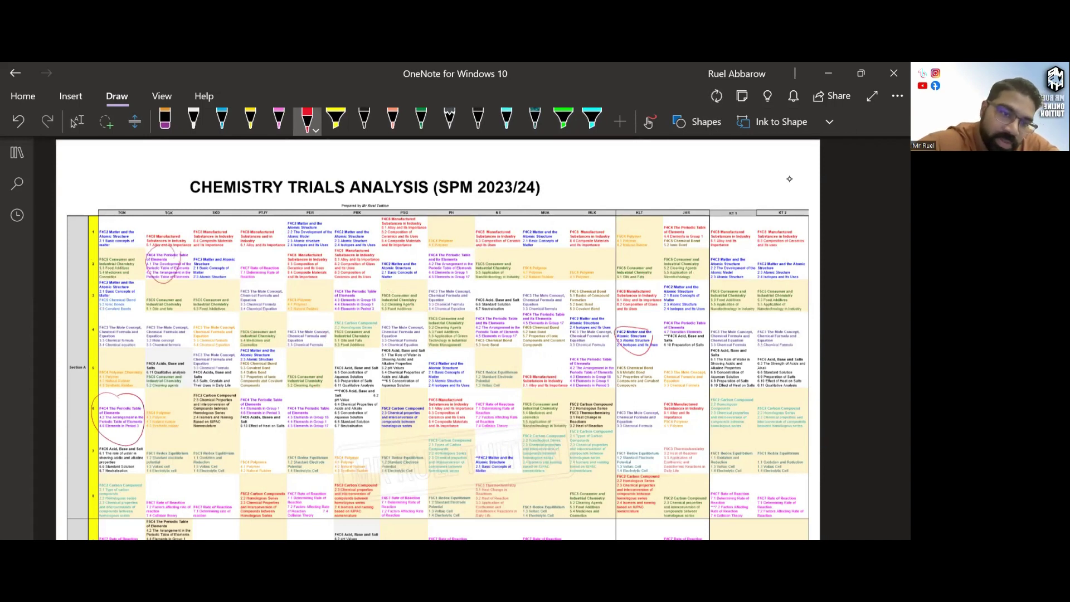
mouse_move(248, 385)
mouse_down()
mouse_move(230, 395)
mouse_move(312, 397)
mouse_up()
mouse_move(346, 288)
mouse_down()
mouse_move(365, 302)
mouse_move(361, 286)
mouse_up()
drag(471, 242, 438, 276)
drag(510, 307, 474, 343)
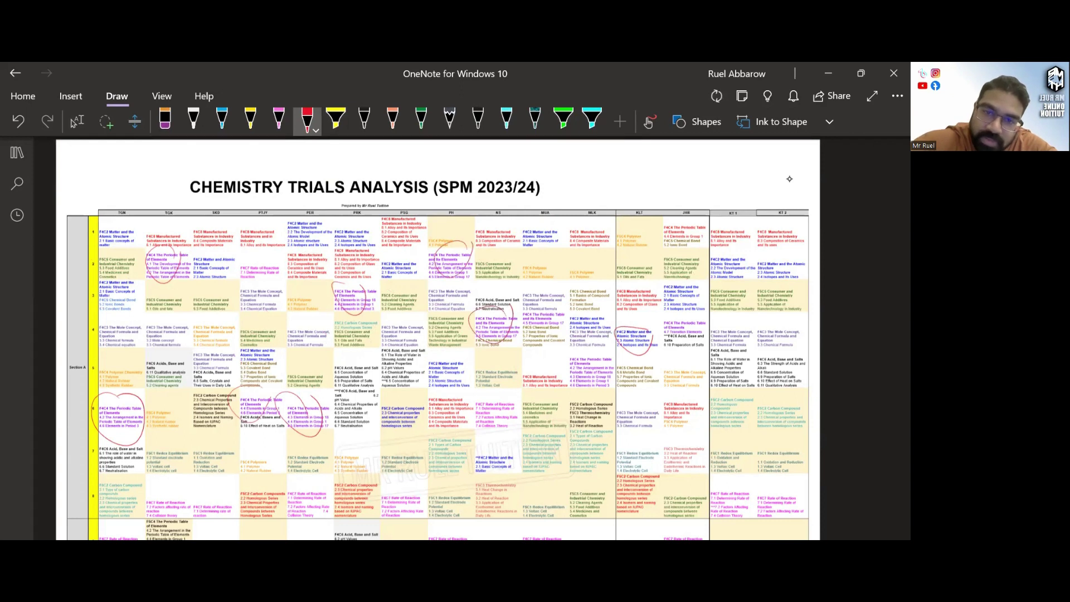
Step: Circle the Periodic Table cells in MUA, MLK and JHR, then erase all circles right to left
mouse_move(554, 295)
mouse_down()
mouse_move(524, 312)
mouse_move(558, 329)
mouse_up()
mouse_move(599, 359)
mouse_down()
mouse_move(566, 384)
mouse_move(600, 362)
mouse_up()
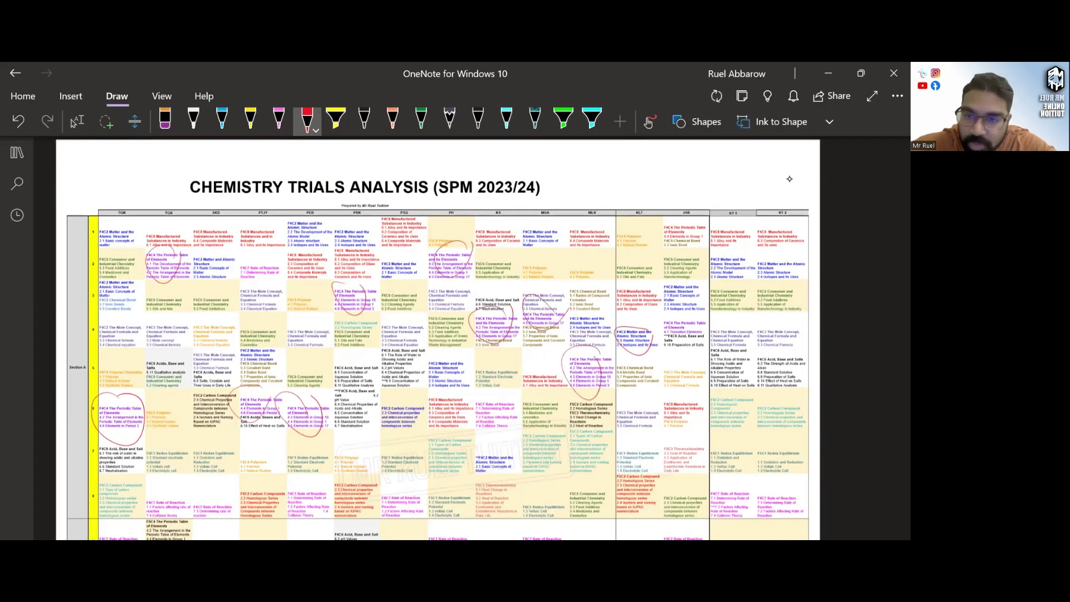
drag(696, 299, 707, 326)
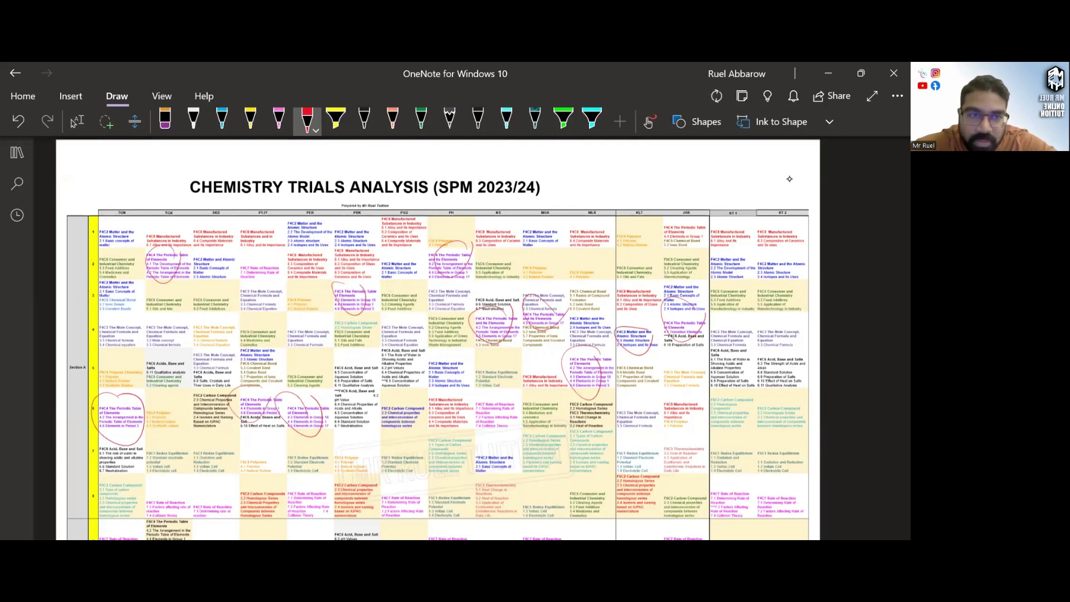
mouse_move(703, 326)
mouse_down()
mouse_move(619, 340)
mouse_move(491, 328)
mouse_move(307, 404)
mouse_up()
Step: Undo the leftover red circles and circle the first row 11 Acid, Base and Salt cell
key(ctrl+z)
key(ctrl+z)
key(ctrl+z)
key(ctrl+z)
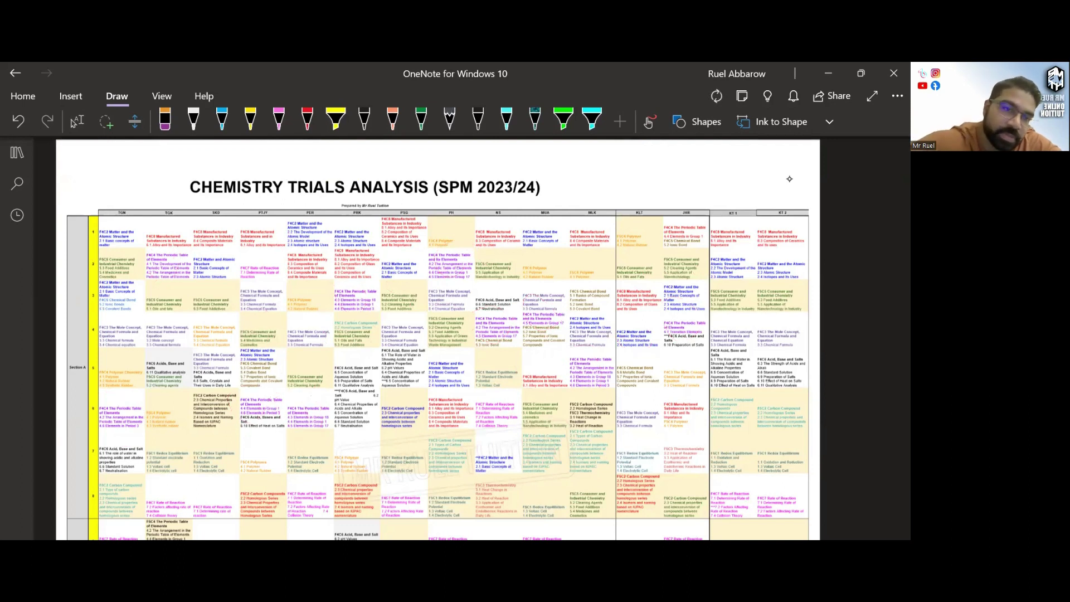
scroll(789, 178, down, 5)
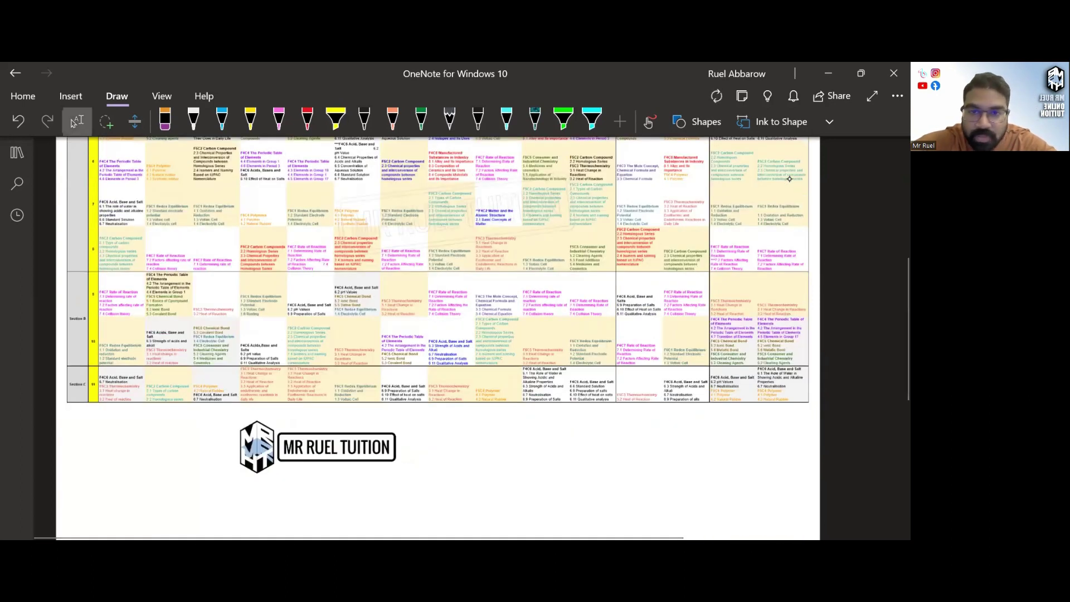
scroll(789, 179, up, 1)
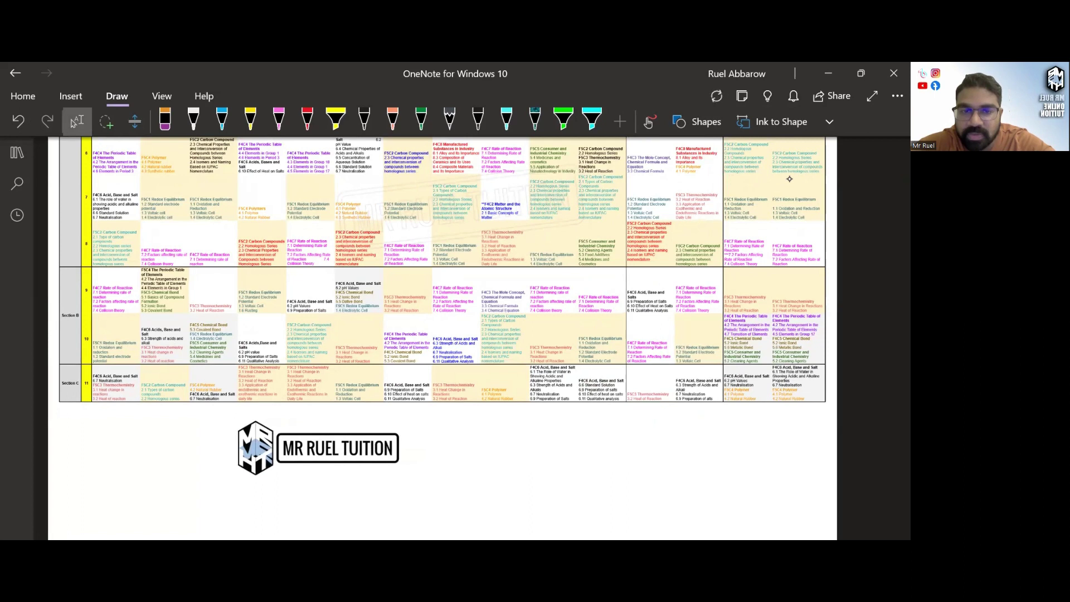
click(307, 118)
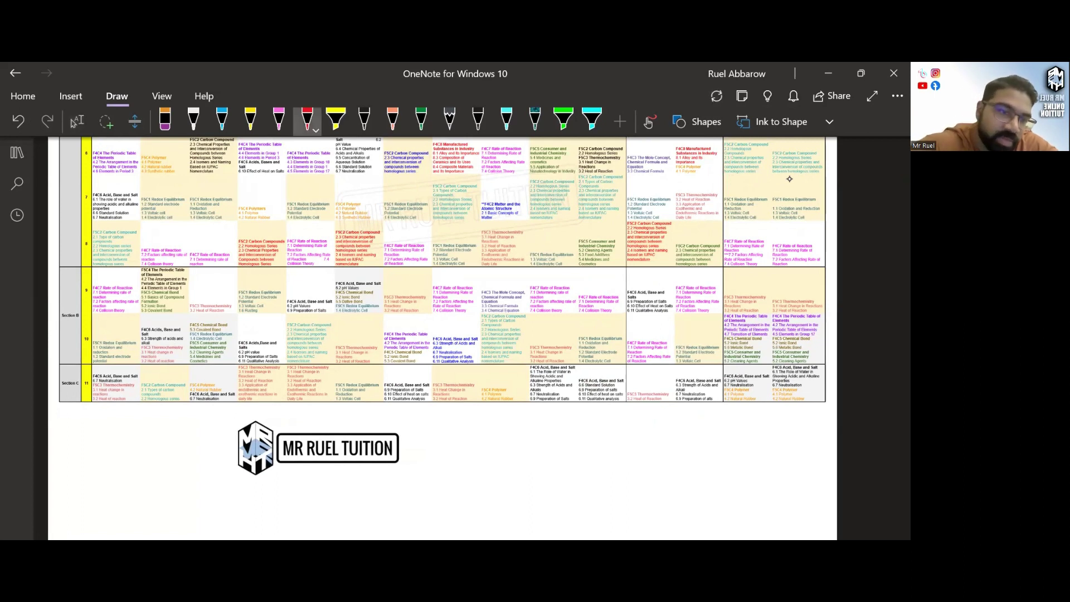
drag(136, 365, 151, 388)
mouse_move(132, 334)
mouse_down()
mouse_move(173, 319)
mouse_move(138, 351)
mouse_up()
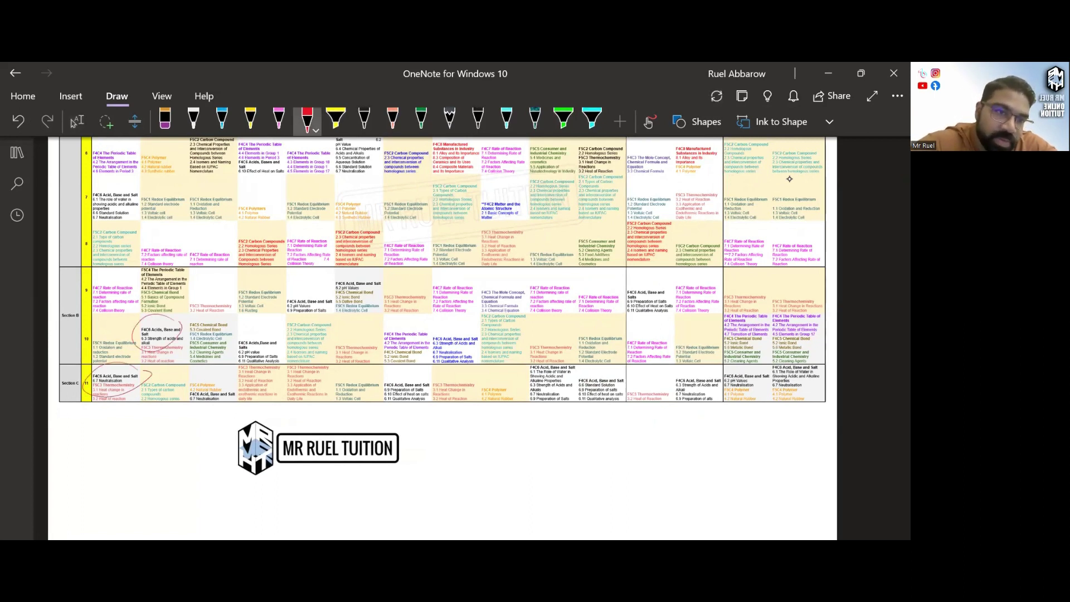
Step: Circle the Acid, Base and Salt cells in rows 9–11 across the middle columns
drag(221, 381, 191, 386)
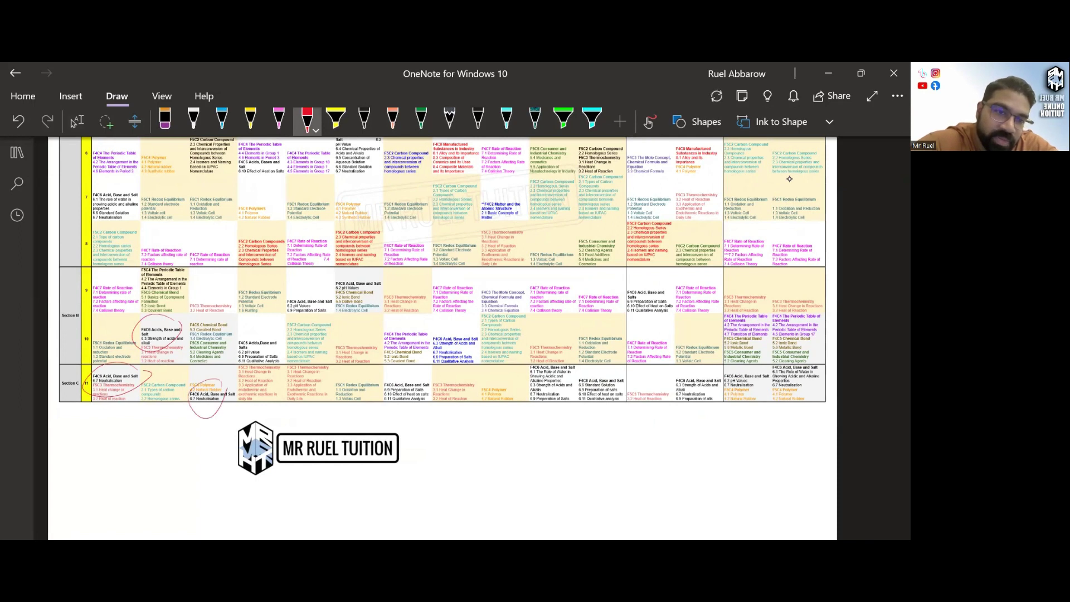
drag(254, 328, 238, 335)
drag(312, 292, 283, 304)
drag(377, 269, 338, 281)
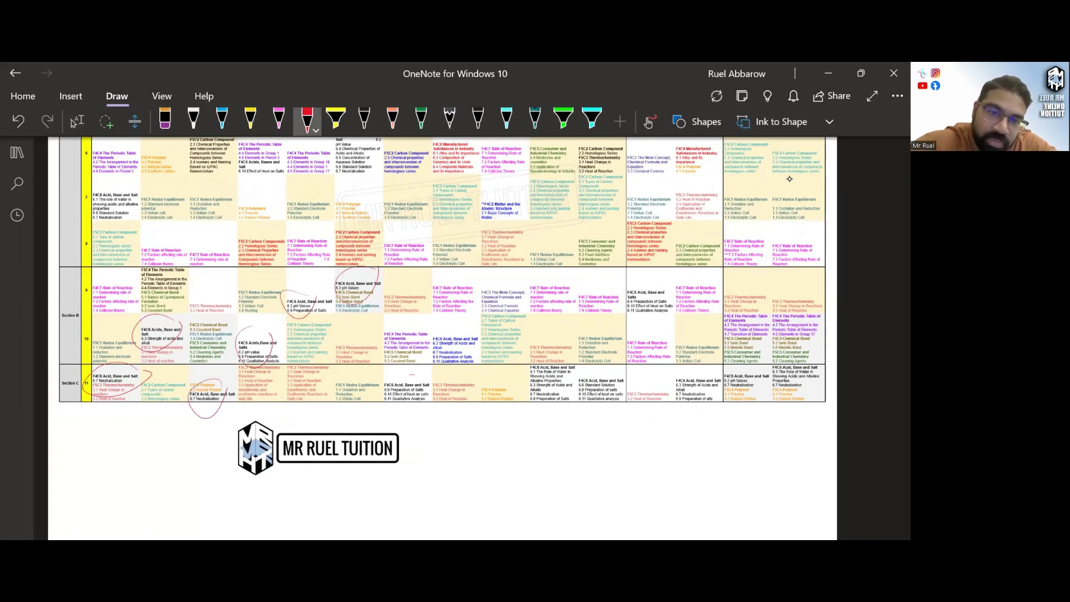
drag(426, 373, 386, 385)
Step: Circle the remaining row 9 and 11 Acid, Base and Salt cells and loop the Section C row
mouse_move(571, 365)
mouse_down()
mouse_move(533, 373)
mouse_move(577, 369)
mouse_up()
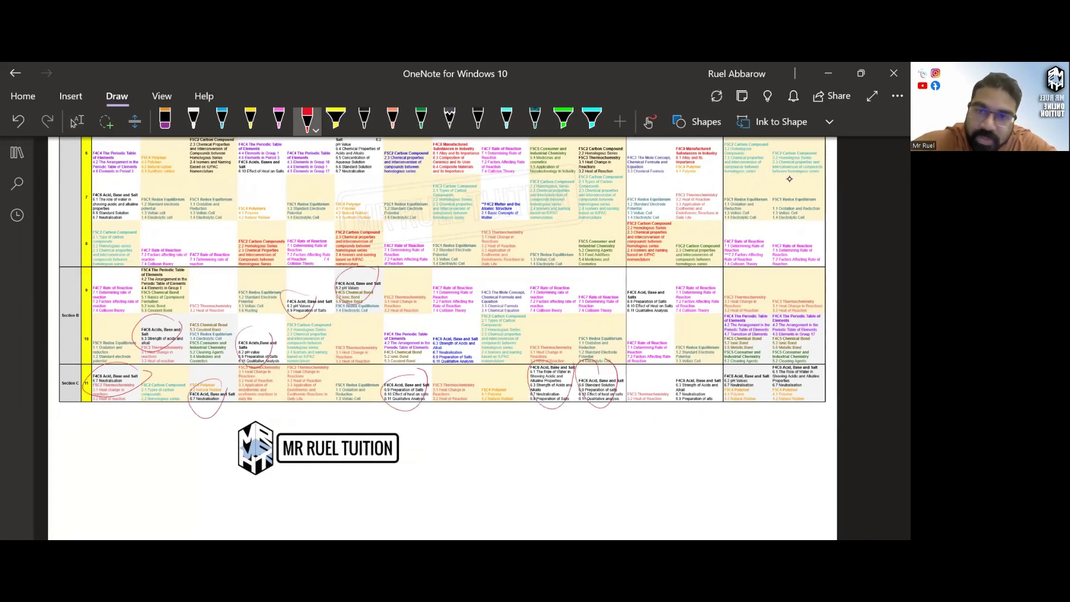
drag(652, 272, 668, 301)
mouse_move(694, 357)
mouse_down()
mouse_move(758, 393)
mouse_move(820, 399)
mouse_up()
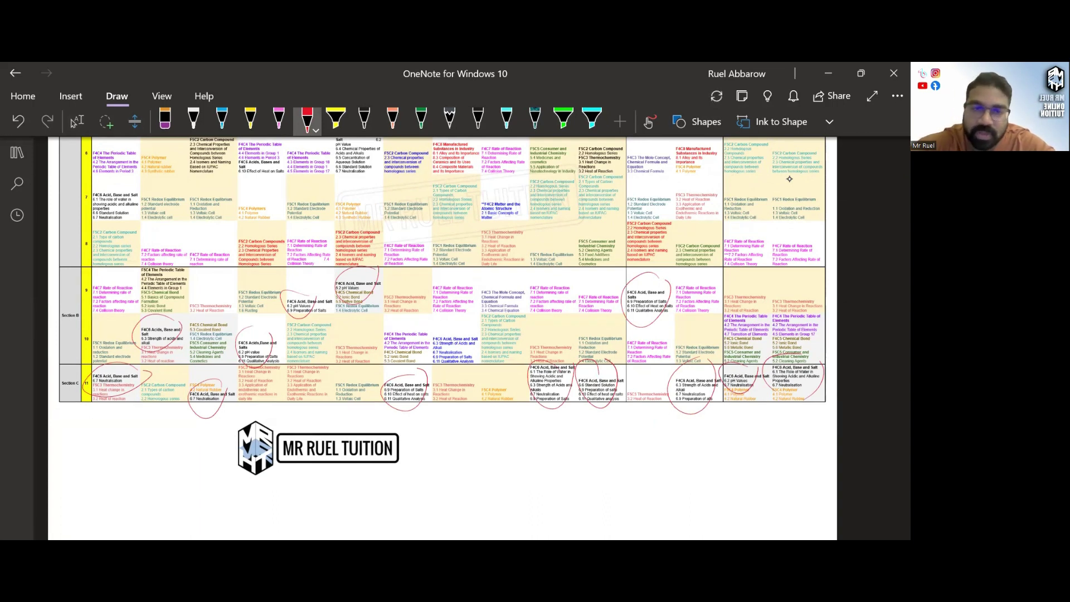
mouse_move(824, 352)
mouse_down()
mouse_move(225, 359)
mouse_move(407, 402)
mouse_move(839, 366)
mouse_up()
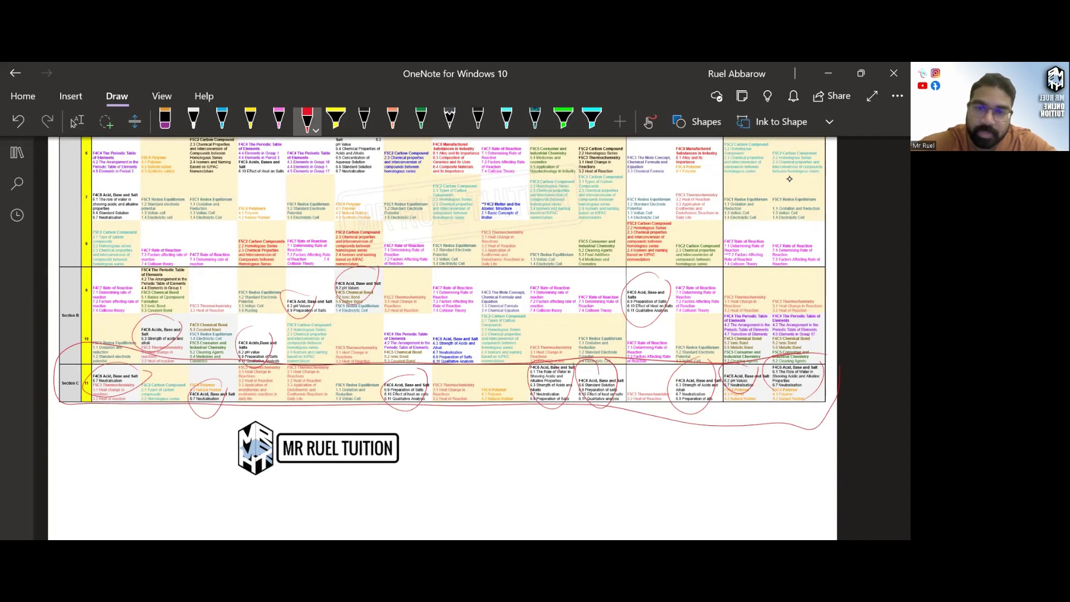
Step: Remove the Acid, Base and Salt circles and circle the first Thermochemistry cells in rows 9–11
mouse_move(759, 421)
mouse_down()
mouse_move(672, 390)
mouse_move(386, 390)
mouse_up()
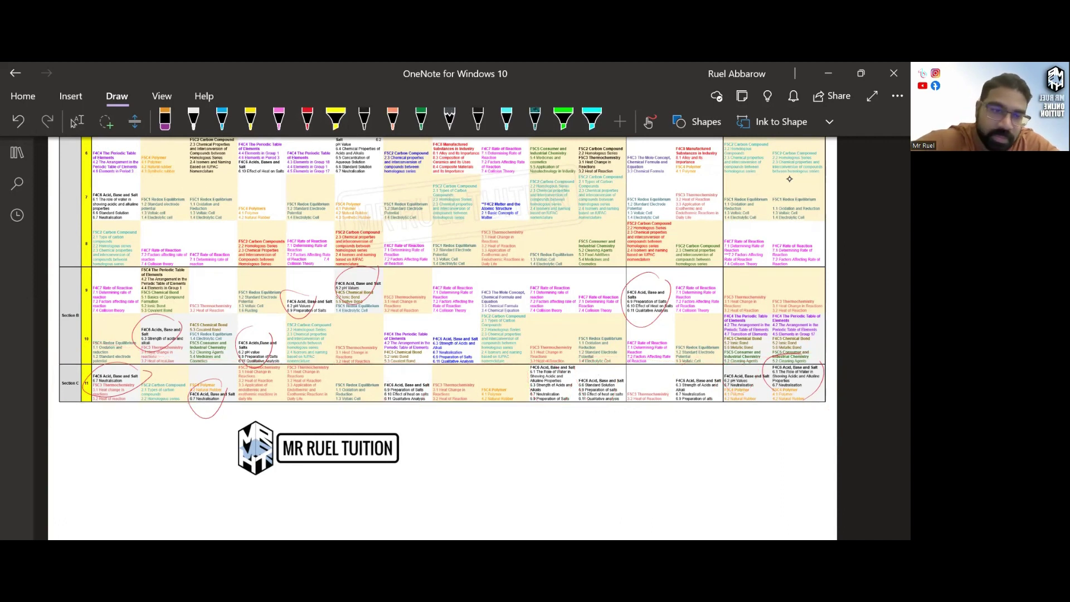
key(ctrl+z)
key(ctrl+z)
key(ctrl+z)
key(ctrl+z)
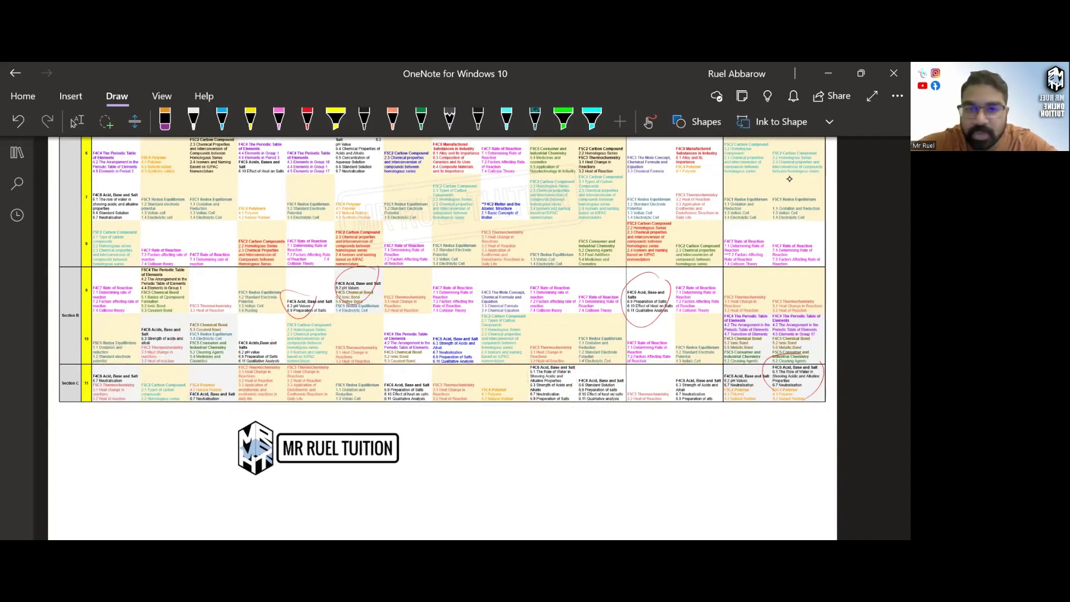
key(ctrl+z)
key(ctrl+z)
key(ctrl+z)
click(306, 118)
drag(119, 380, 118, 410)
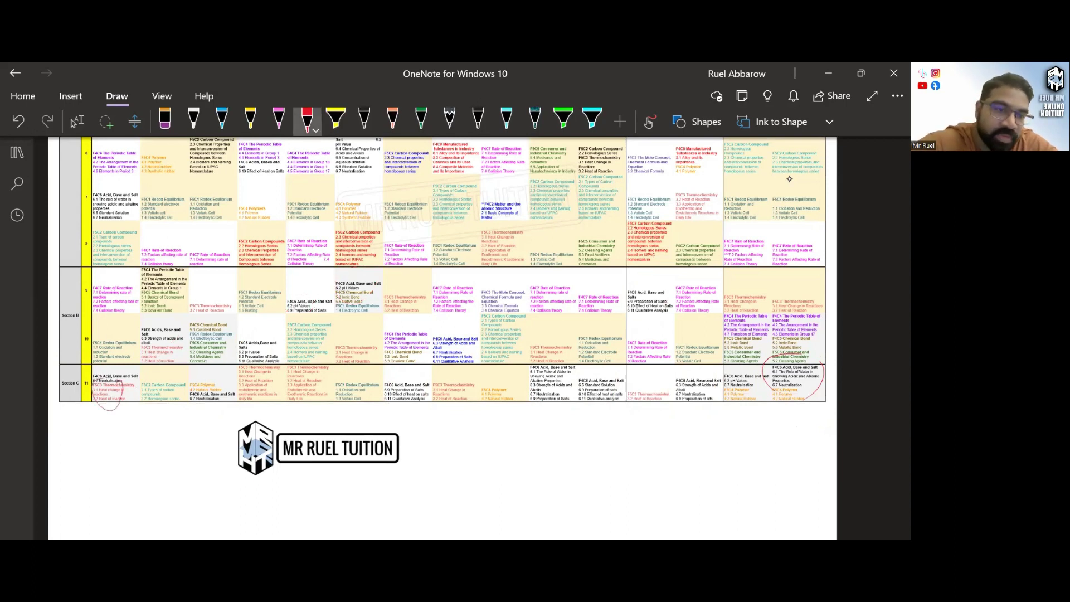
drag(170, 339, 146, 377)
drag(221, 288, 190, 330)
Step: Circle the remaining Thermochemistry cells across rows 9–11, ending with KT1 and KT2
drag(264, 361, 250, 405)
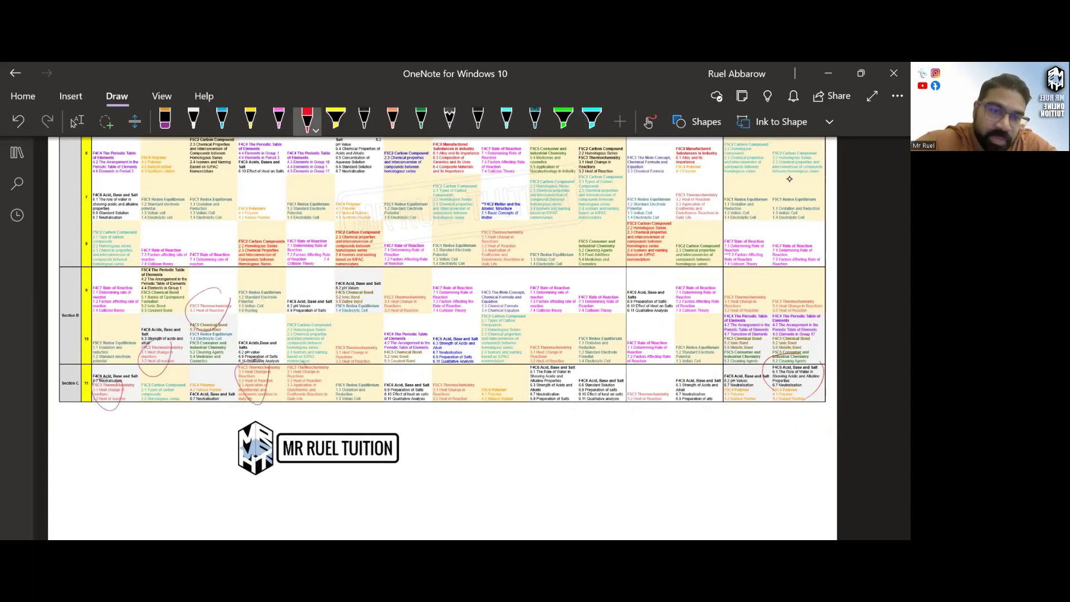
drag(324, 362, 301, 409)
drag(371, 341, 340, 365)
drag(421, 281, 399, 319)
drag(461, 375, 441, 415)
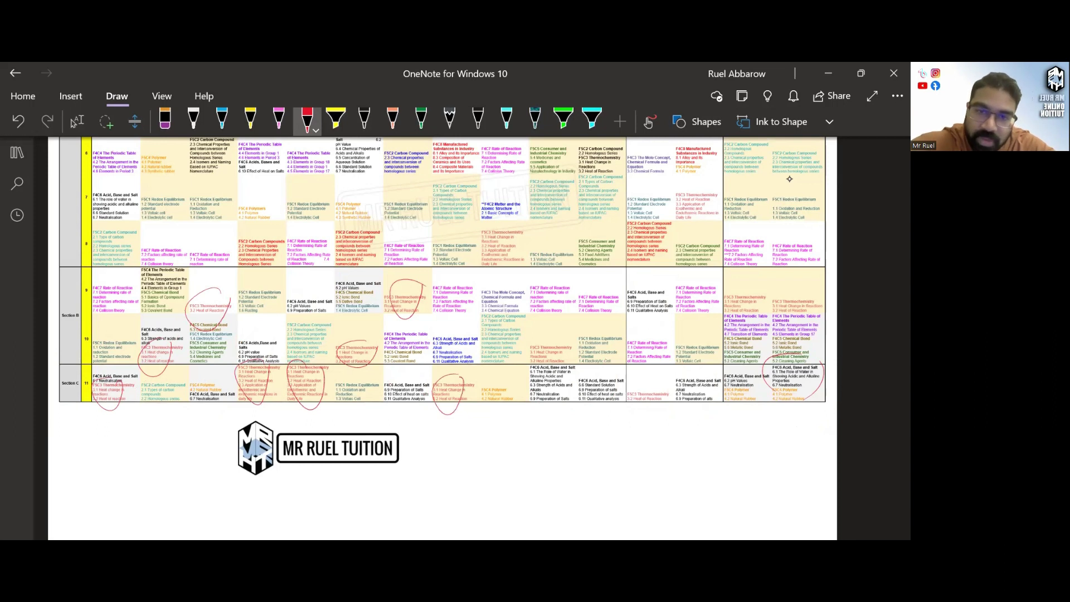
drag(567, 336, 549, 381)
mouse_move(659, 375)
mouse_down()
mouse_move(638, 380)
mouse_move(668, 384)
mouse_up()
mouse_move(755, 280)
mouse_down()
mouse_move(740, 287)
mouse_move(760, 281)
mouse_up()
mouse_move(801, 285)
mouse_down()
mouse_move(775, 299)
mouse_move(814, 285)
mouse_up()
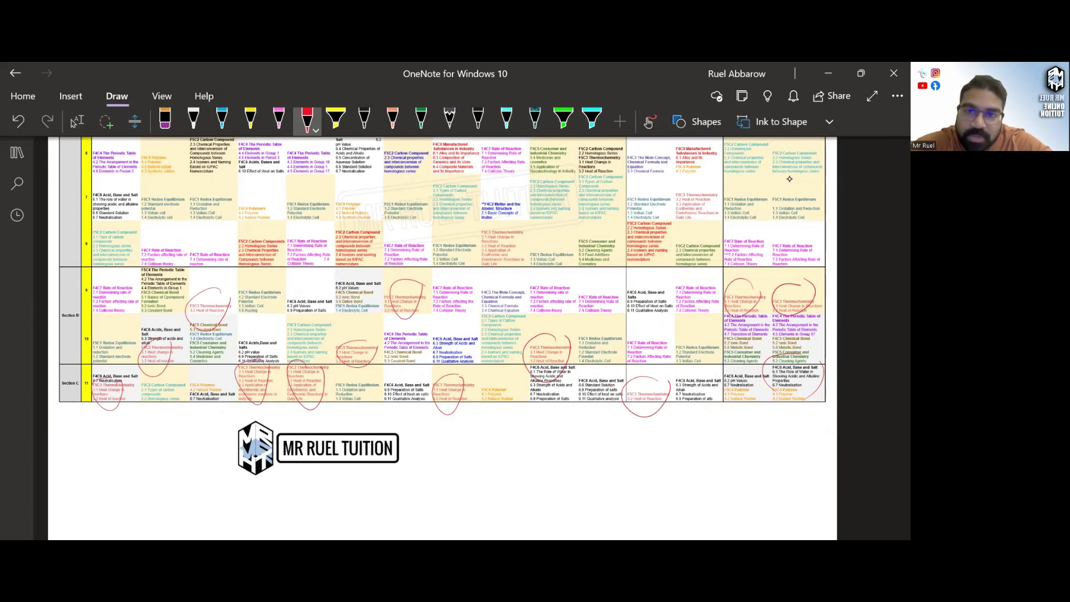
Step: Switch to Lasso Select and scroll through the table reviewing the circled Thermochemistry cells
scroll(789, 179, up, 1)
scroll(789, 179, up, 3)
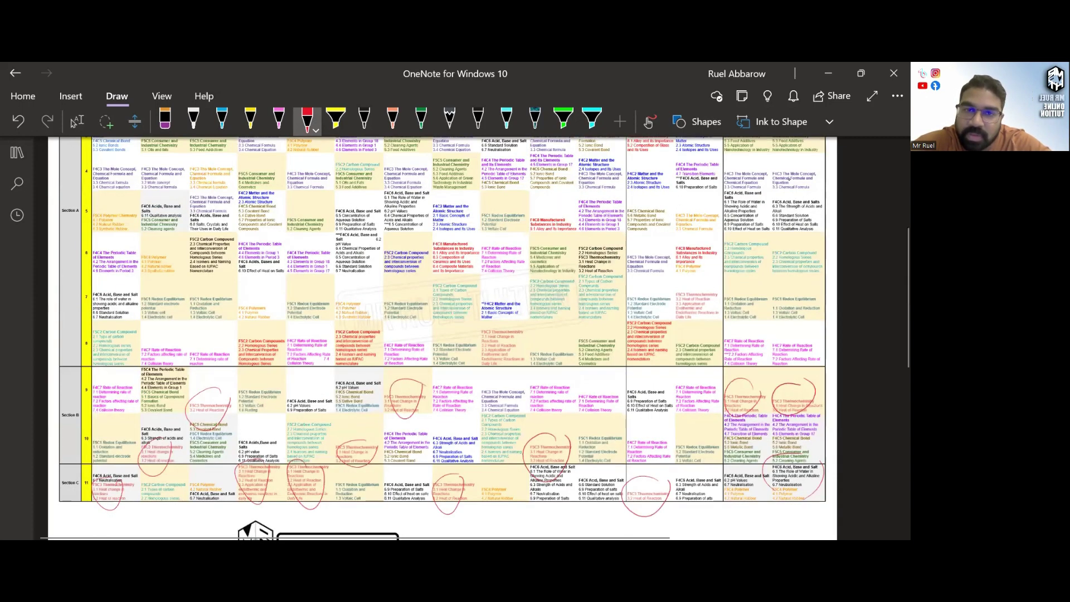
click(76, 122)
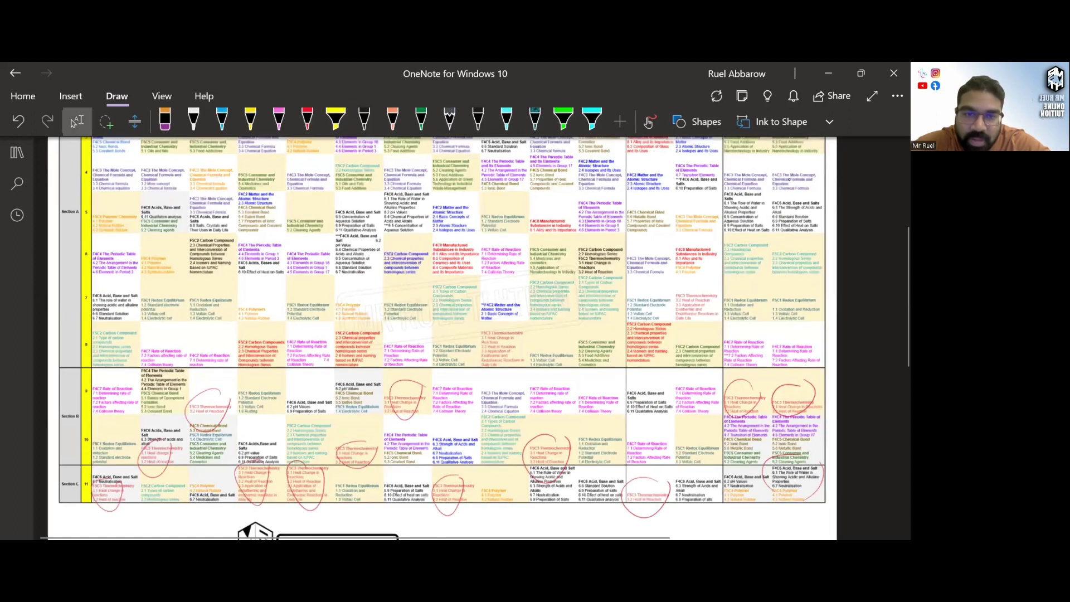
scroll(790, 179, down, 3)
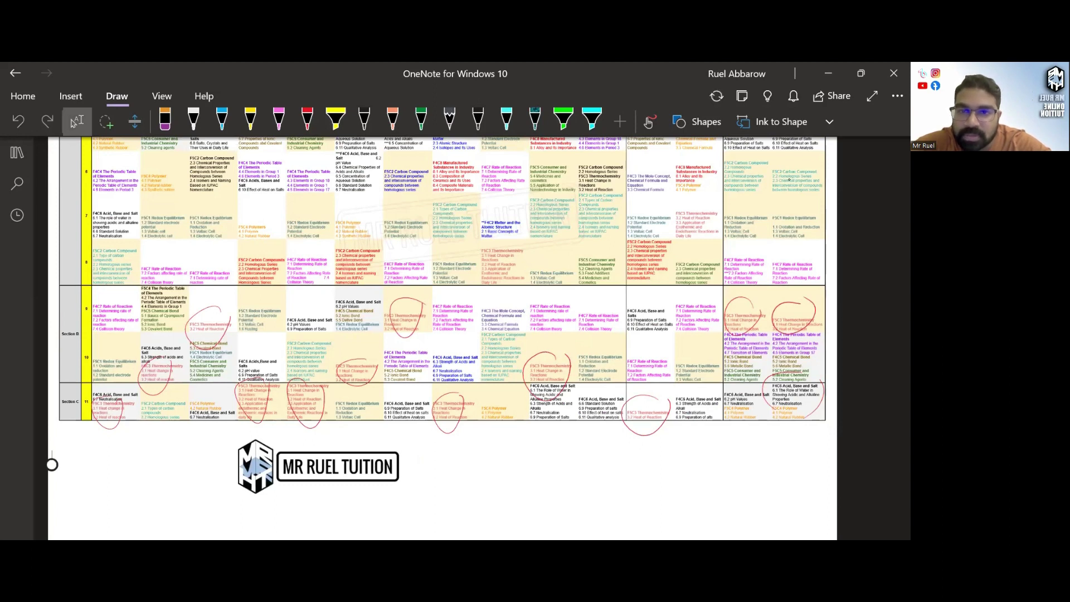
scroll(52, 464, up, 2)
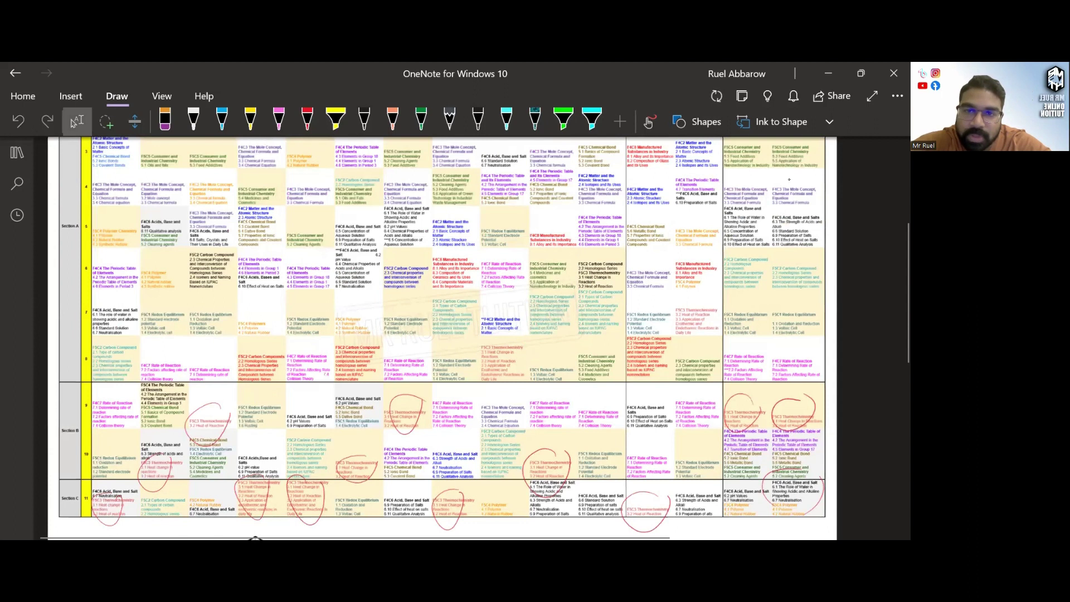
scroll(789, 179, up, 1)
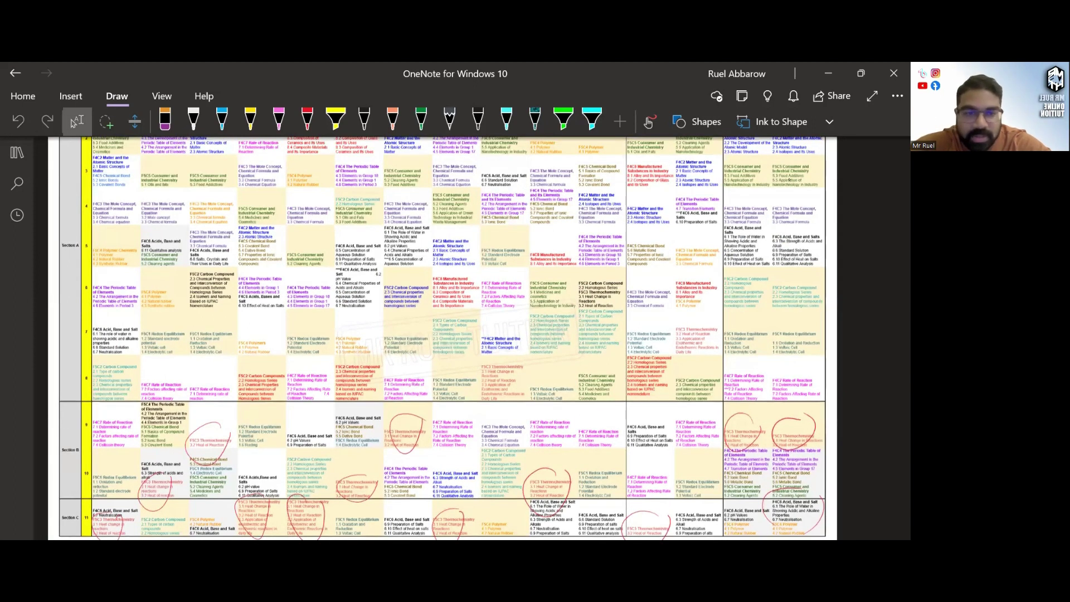
scroll(790, 179, down, 1)
scroll(789, 179, up, 2)
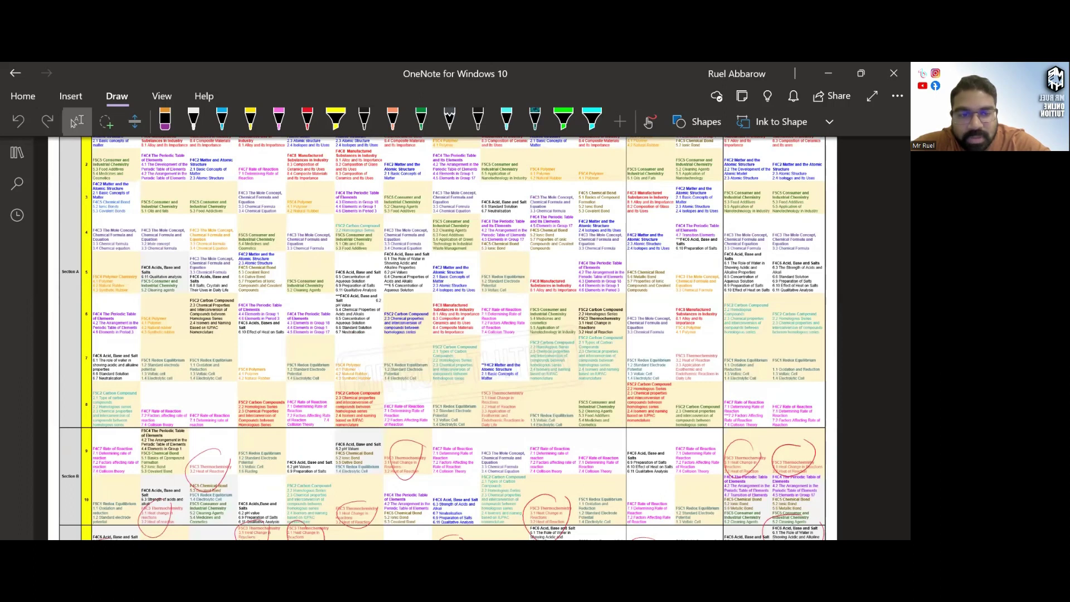
scroll(789, 180, down, 1)
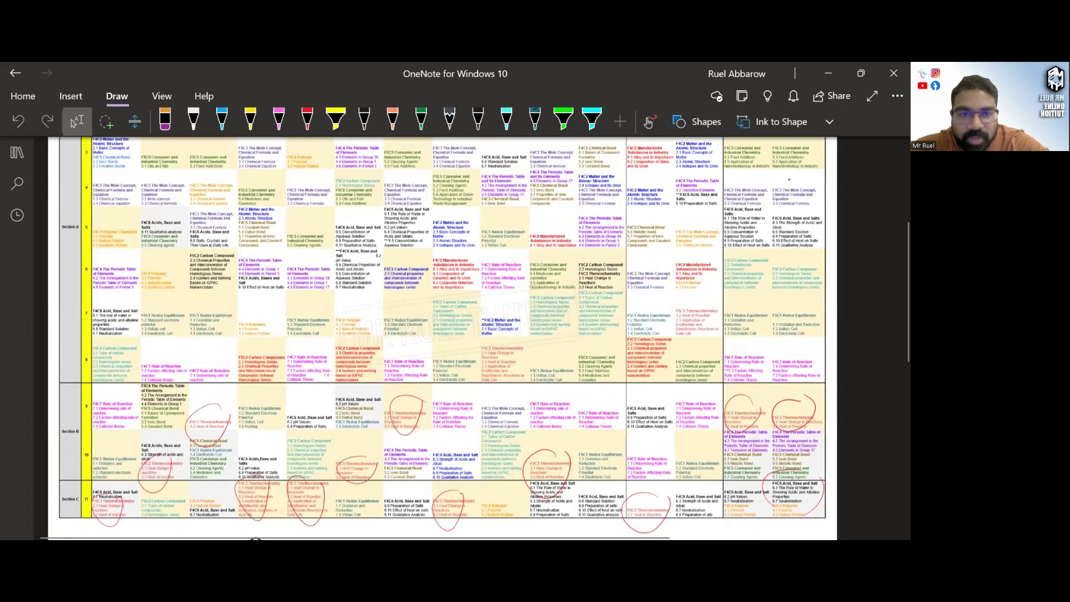
scroll(789, 179, down, 2)
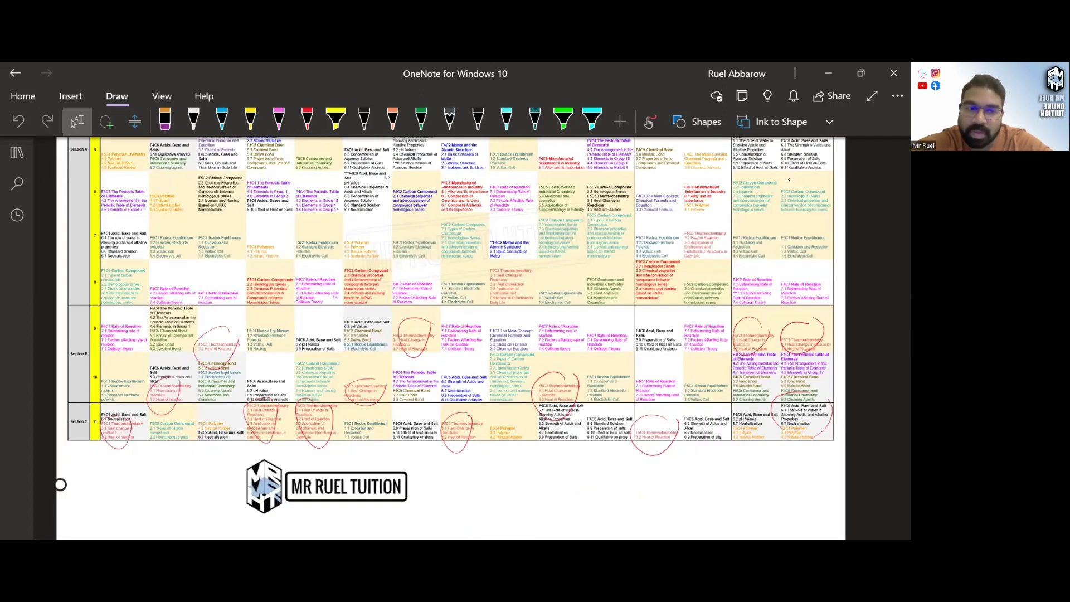